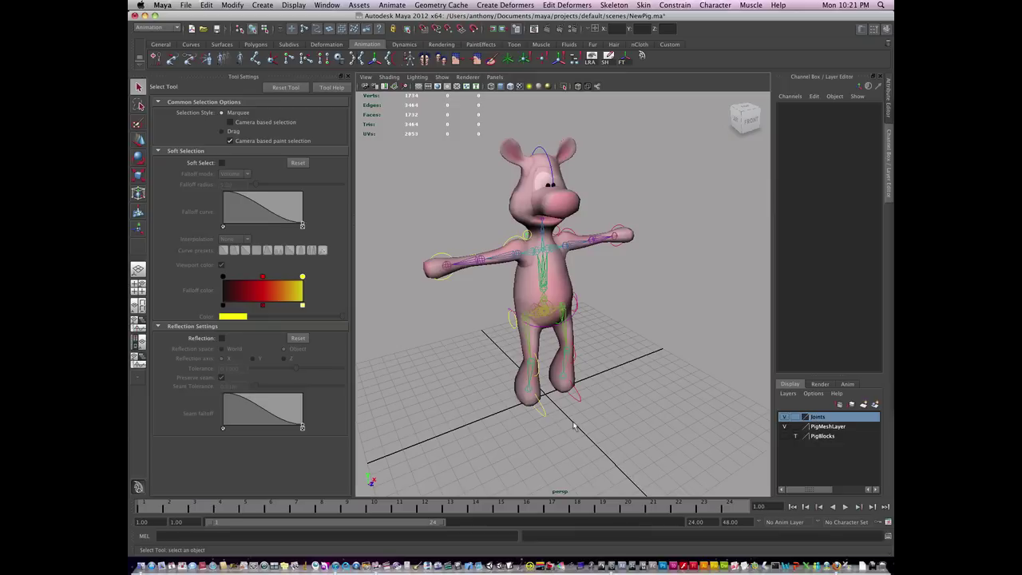
- Smooth-bind the pig mesh to the skeleton, selecting the Root joint first and adding PigMesh
{"action": "left_click_drag", "start_coordinate": [591, 316], "coordinate": [574, 337], "text": "alt"}
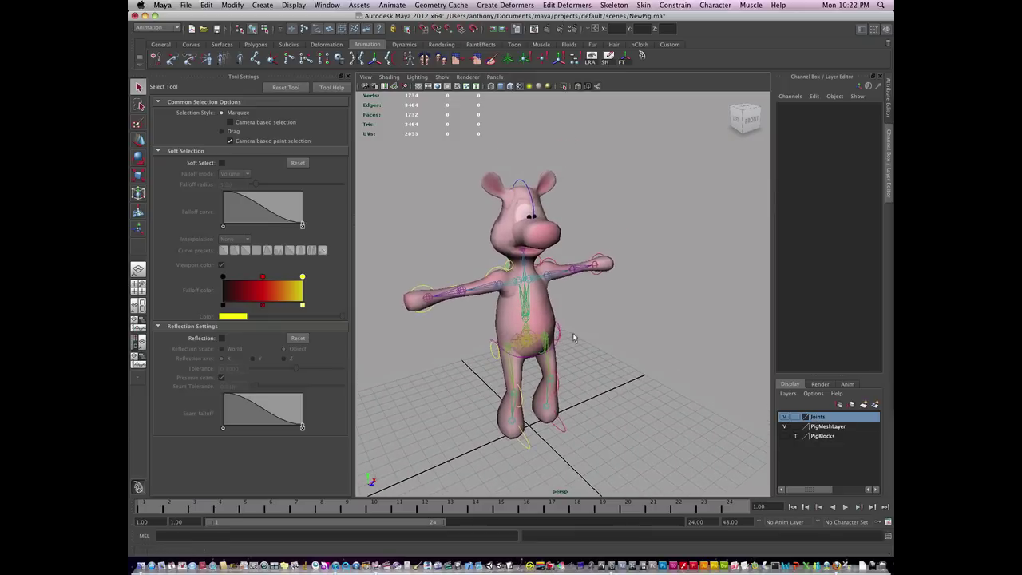
{"action": "right_click_drag", "start_coordinate": [573, 337], "coordinate": [618, 329], "text": "alt"}
{"action": "middle_click_drag", "start_coordinate": [585, 334], "coordinate": [603, 328], "text": "alt"}
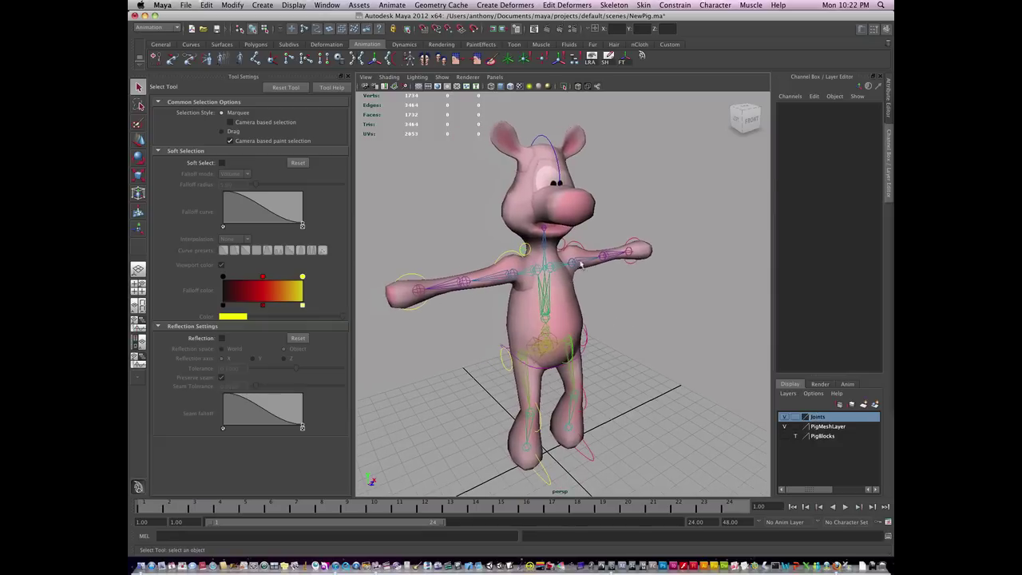
{"action": "left_click_drag", "start_coordinate": [572, 351], "coordinate": [562, 365], "text": "alt"}
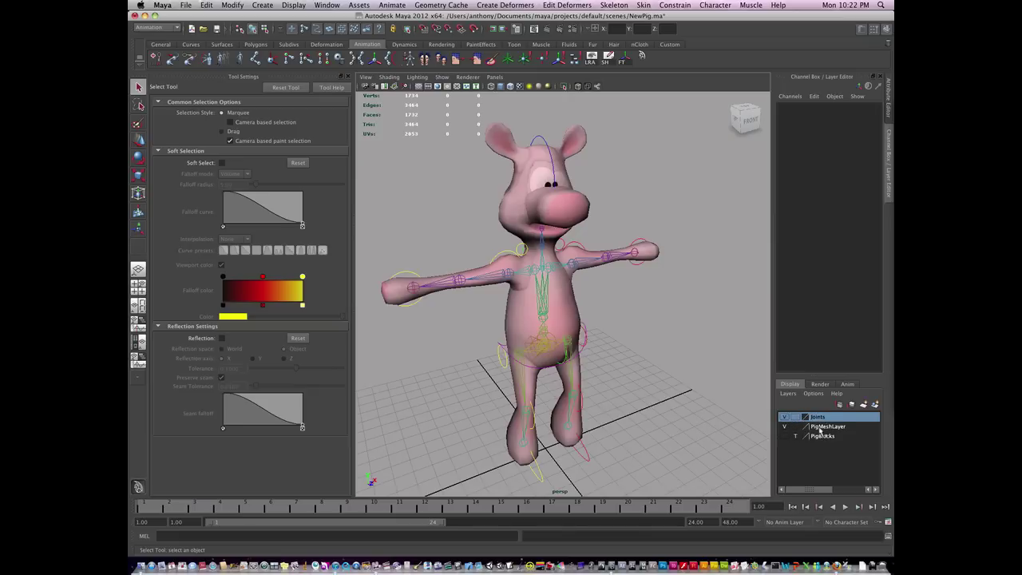
{"action": "left_click_drag", "start_coordinate": [636, 375], "coordinate": [597, 383], "text": "alt"}
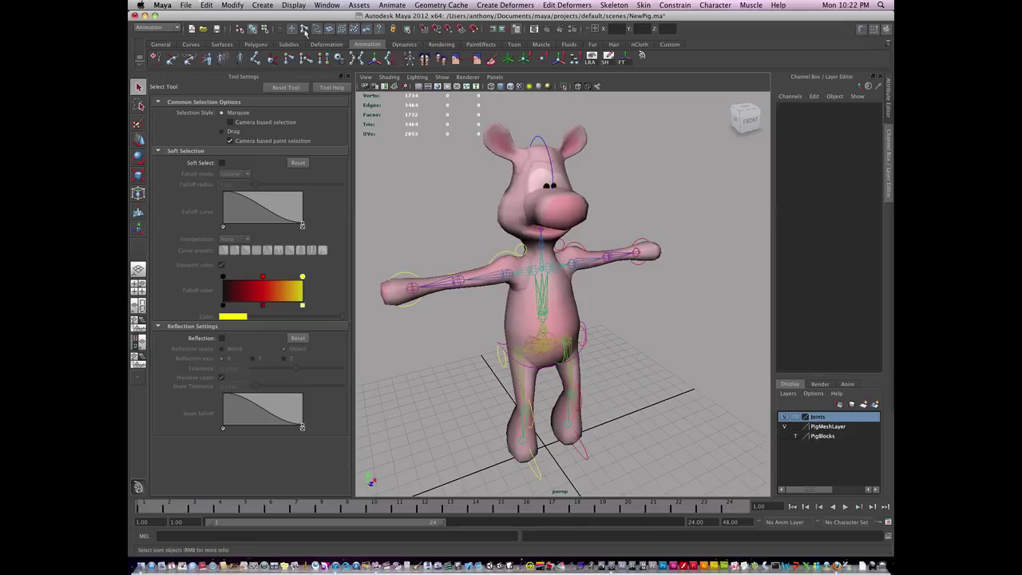
{"action": "left_click", "coordinate": [550, 360]}
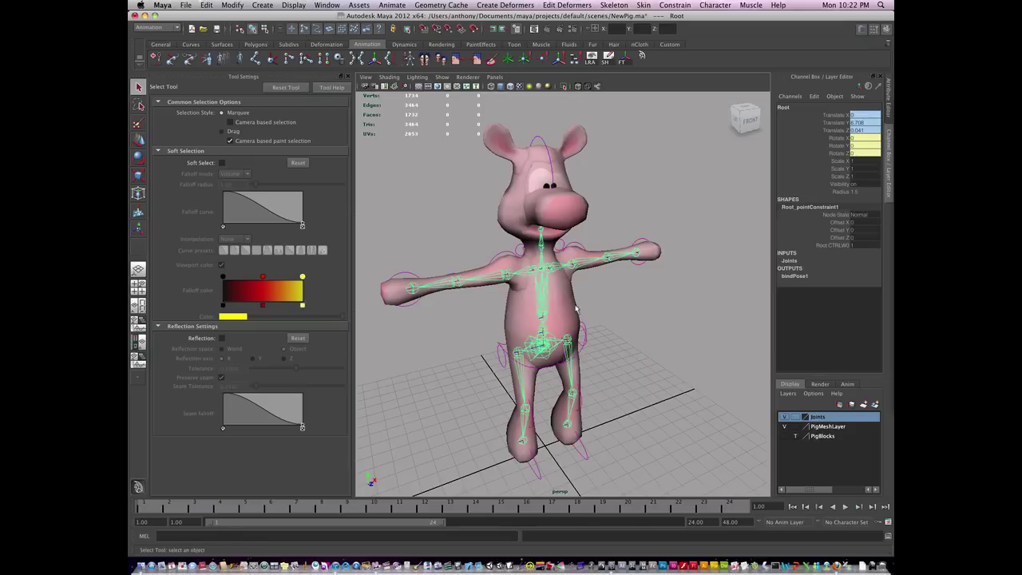
{"action": "left_click", "coordinate": [576, 339], "text": "shift"}
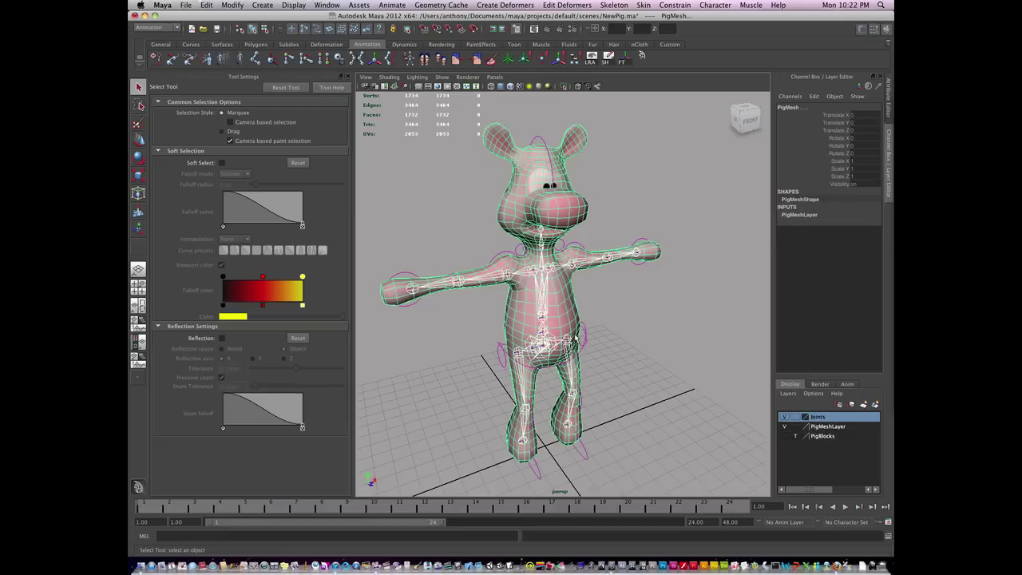
{"action": "left_click", "coordinate": [645, 6]}
{"action": "mouse_move", "coordinate": [646, 22]}
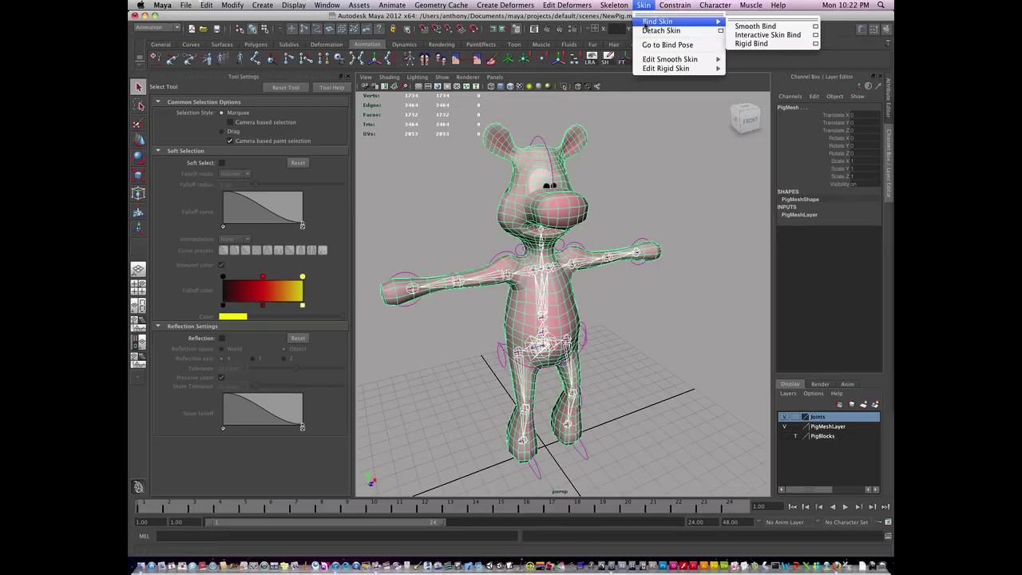
{"action": "left_click", "coordinate": [766, 28]}
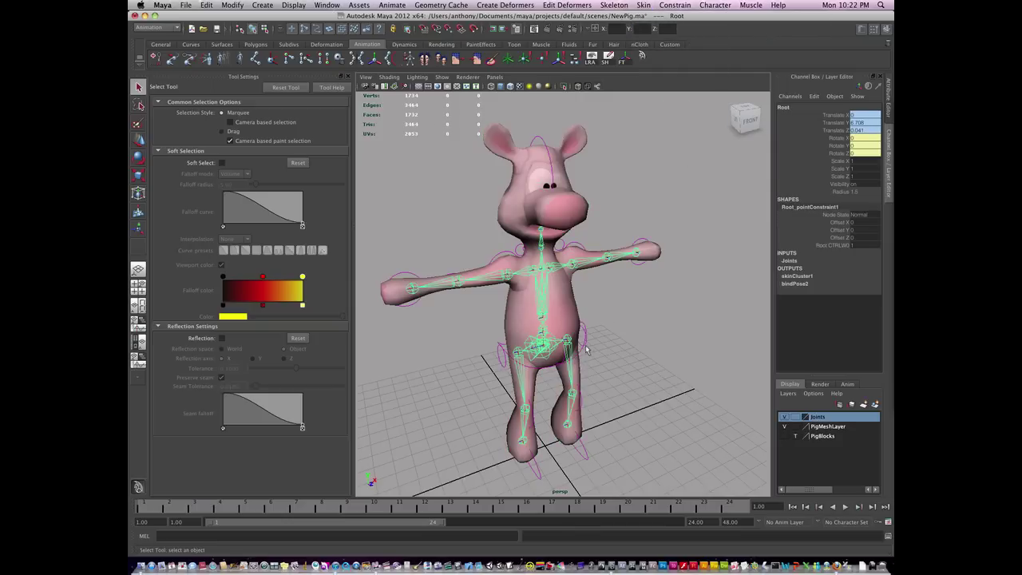
- Raise the pig's left arm by rotating Shoulder_L_CTRL to about -19, -23 and 42 degrees in X, Y and Z
{"action": "left_click", "coordinate": [608, 297]}
{"action": "left_click_drag", "start_coordinate": [612, 292], "coordinate": [590, 228], "text": "alt"}
{"action": "left_click", "coordinate": [583, 253]}
{"action": "key", "text": "e"}
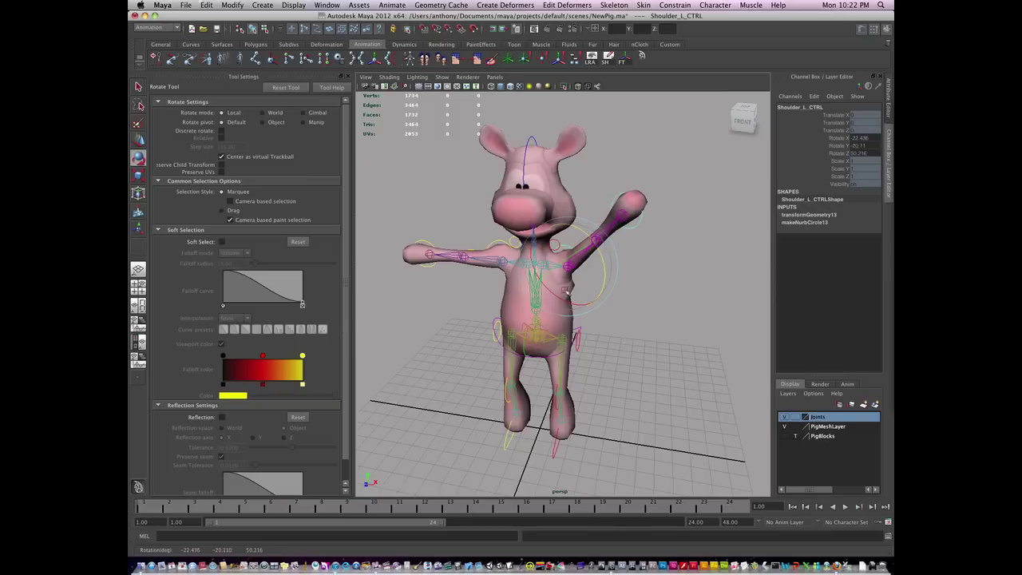
{"action": "left_click_drag", "start_coordinate": [605, 273], "coordinate": [604, 281]}
- Swing the pig's left leg outward by rotating Hip_L_CTRL to about 20 degrees in Y
{"action": "left_click", "coordinate": [561, 367]}
{"action": "left_click_drag", "start_coordinate": [587, 364], "coordinate": [589, 346], "text": "alt"}
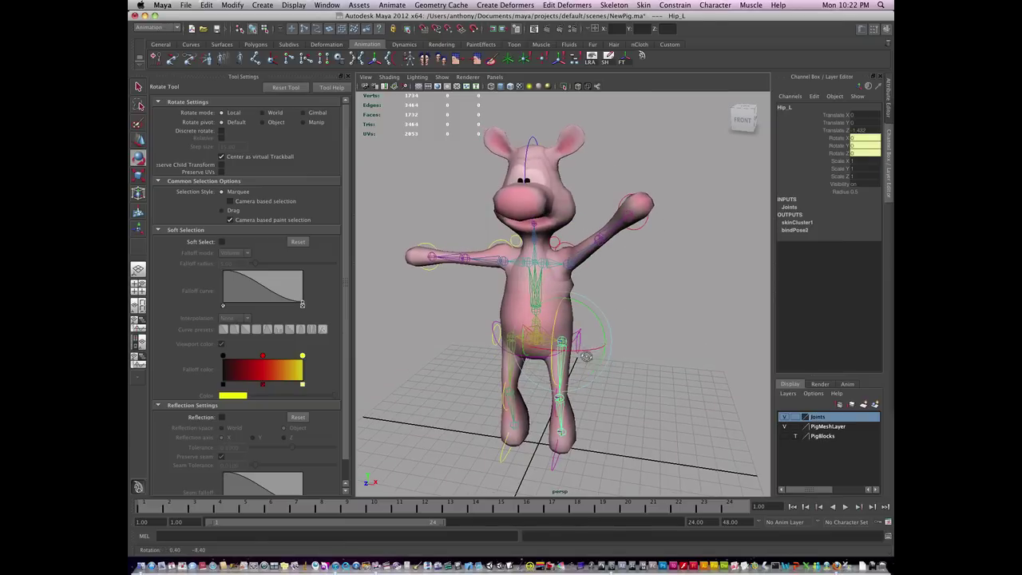
{"action": "left_click", "coordinate": [606, 352]}
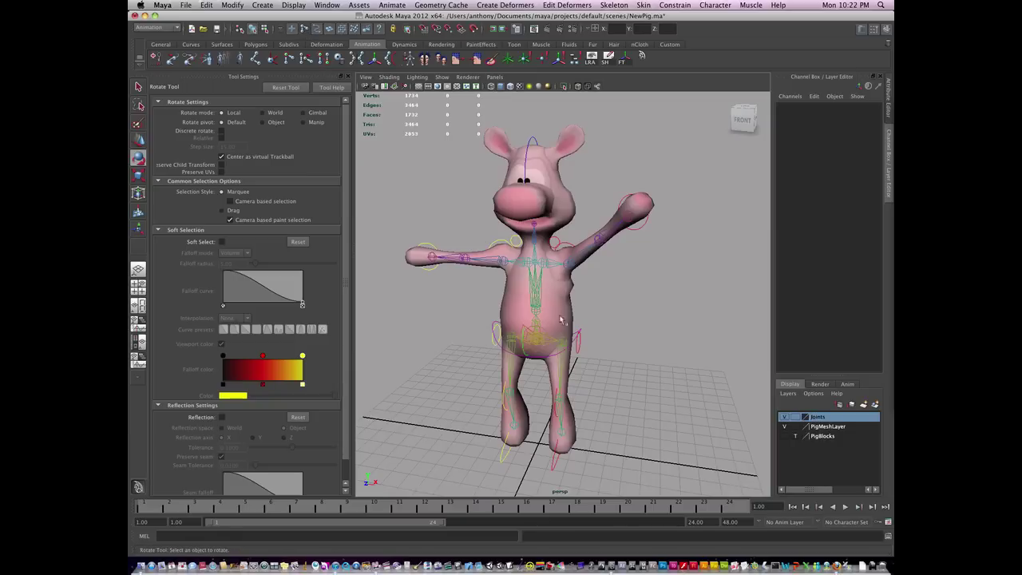
{"action": "left_click", "coordinate": [583, 356]}
{"action": "left_click_drag", "start_coordinate": [604, 355], "coordinate": [568, 307]}
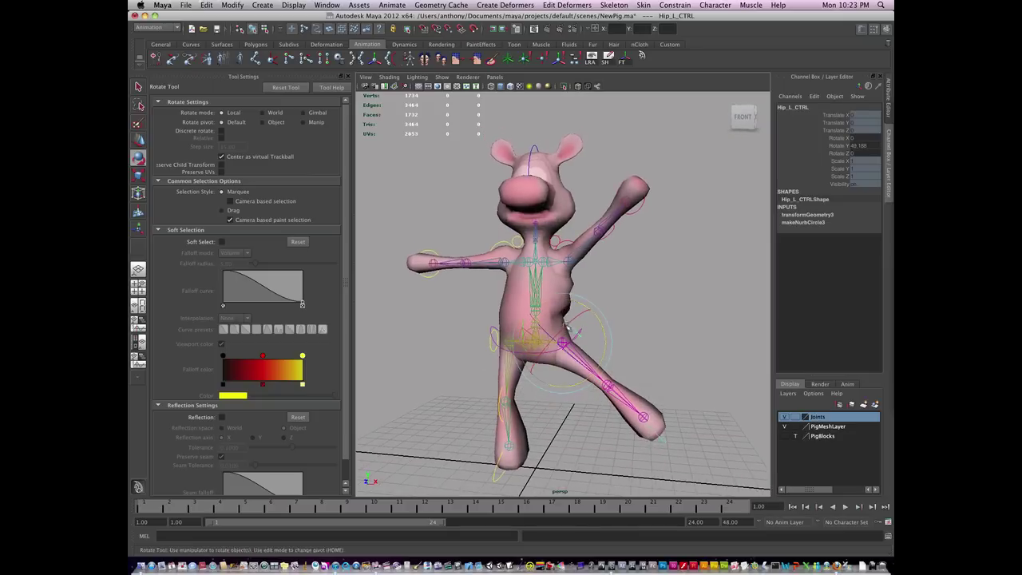
{"action": "right_click_drag", "start_coordinate": [568, 307], "coordinate": [632, 340], "text": "alt"}
{"action": "middle_click_drag", "start_coordinate": [631, 340], "coordinate": [632, 276], "text": "alt"}
{"action": "right_click_drag", "start_coordinate": [632, 276], "coordinate": [566, 297], "text": "alt"}
{"action": "left_click_drag", "start_coordinate": [566, 296], "coordinate": [541, 389], "text": "alt"}
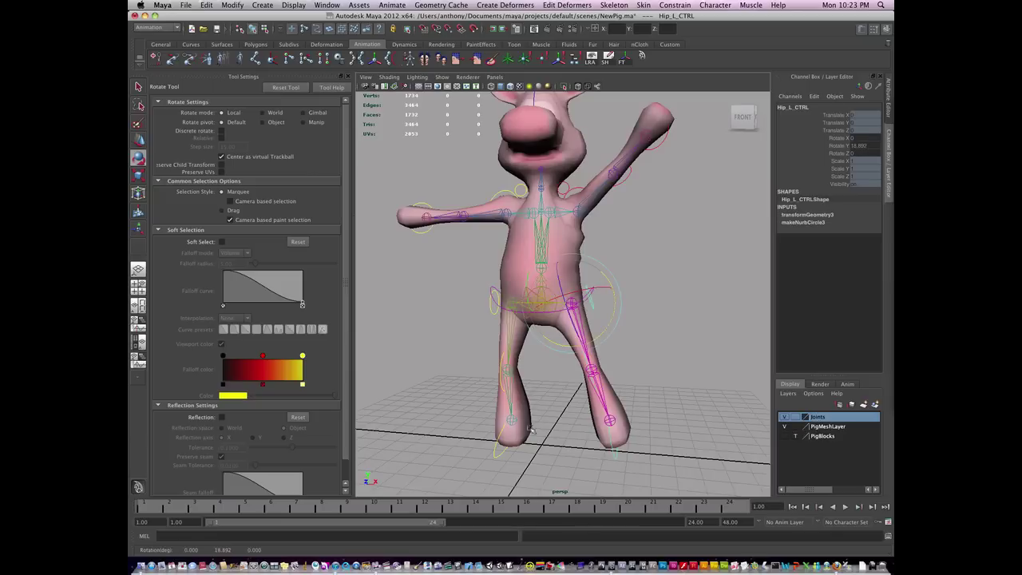
{"action": "mouse_move", "coordinate": [609, 325]}
{"action": "left_mouse_down"}
{"action": "mouse_move", "coordinate": [622, 316]}
{"action": "mouse_move", "coordinate": [607, 313]}
{"action": "left_mouse_up"}
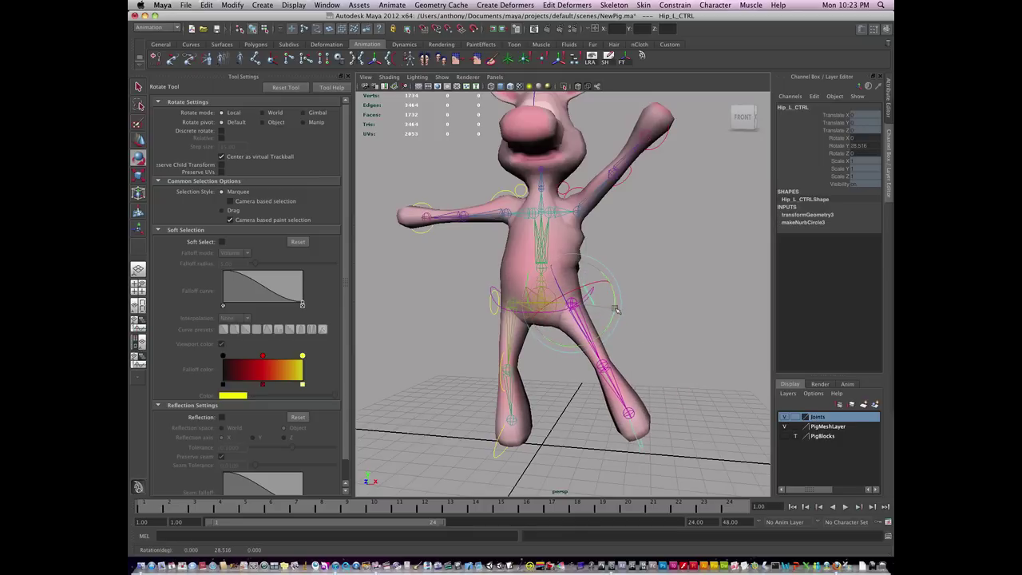
{"action": "left_click_drag", "start_coordinate": [616, 310], "coordinate": [612, 315]}
- Lift the left leg forward by rotating Hip_L_CTRL to about 17, 11 and 59 degrees in X, Y and Z
{"action": "left_click_drag", "start_coordinate": [592, 368], "coordinate": [551, 388], "text": "alt"}
{"action": "right_click_drag", "start_coordinate": [551, 388], "coordinate": [591, 377], "text": "alt"}
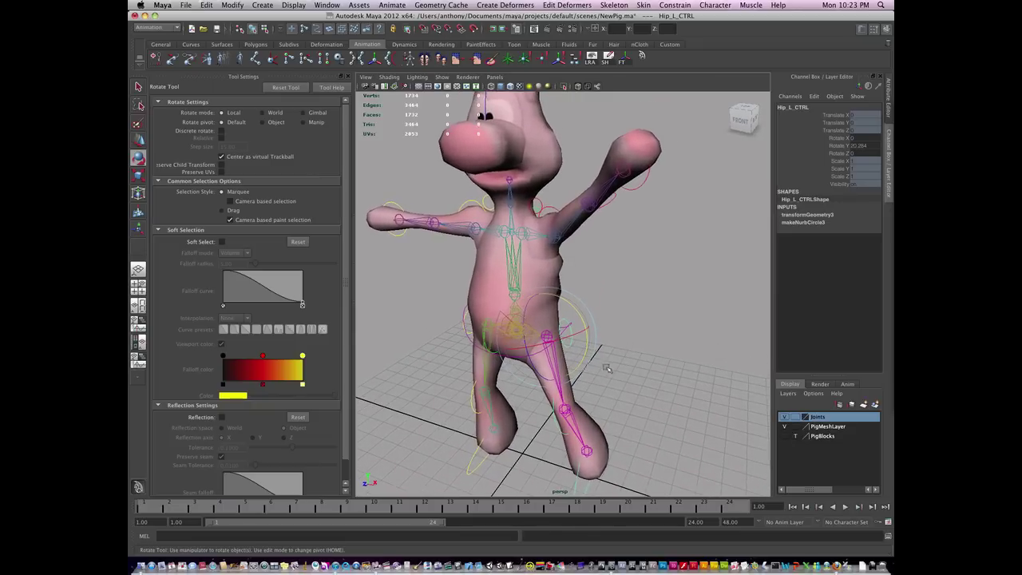
{"action": "left_click_drag", "start_coordinate": [609, 375], "coordinate": [679, 372], "text": "alt"}
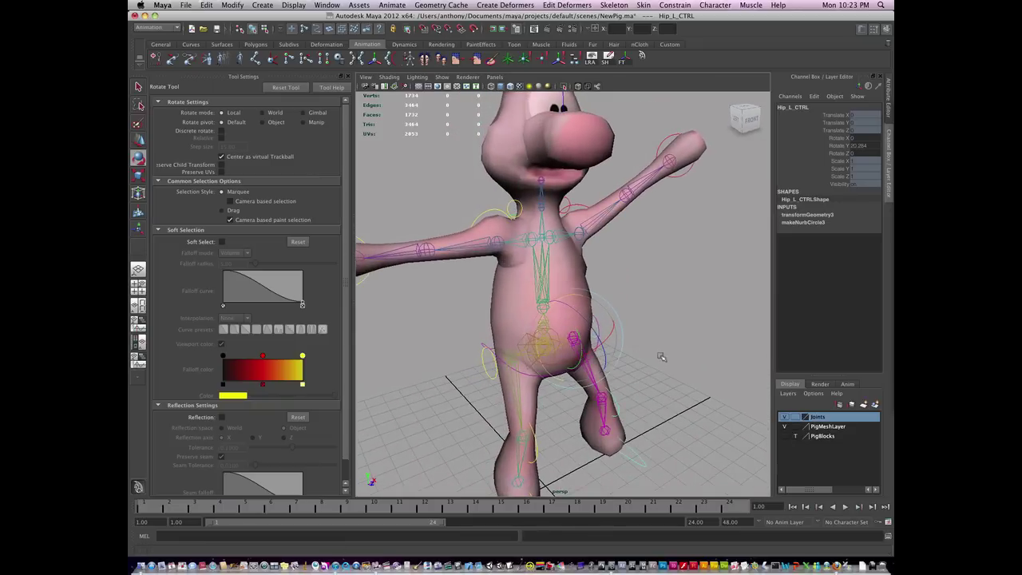
{"action": "middle_click_drag", "start_coordinate": [660, 357], "coordinate": [678, 353], "text": "alt"}
{"action": "right_click_drag", "start_coordinate": [678, 354], "coordinate": [634, 352], "text": "alt"}
{"action": "middle_click_drag", "start_coordinate": [637, 352], "coordinate": [619, 352], "text": "alt"}
{"action": "left_click_drag", "start_coordinate": [599, 344], "coordinate": [580, 306]}
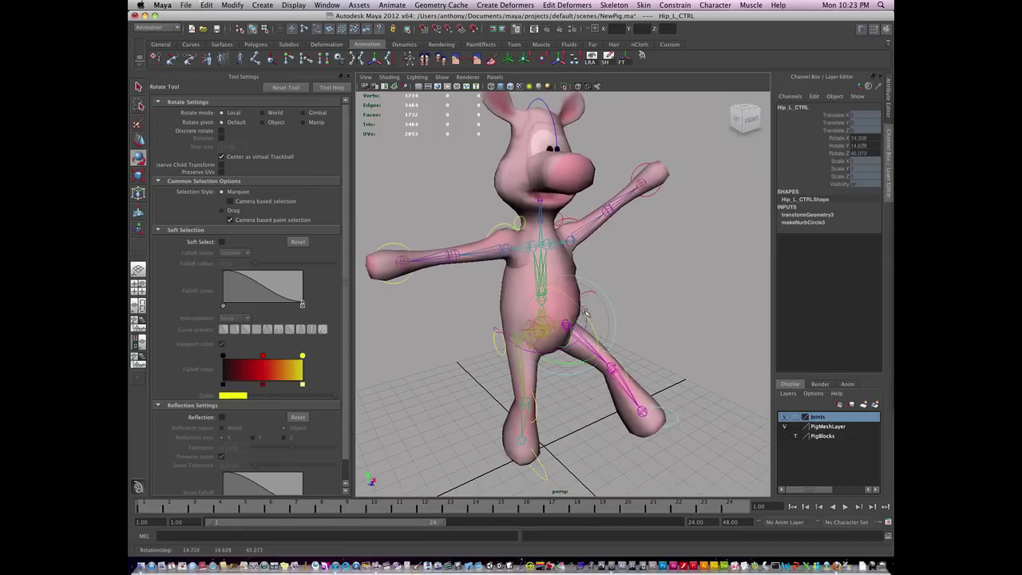
{"action": "left_click_drag", "start_coordinate": [604, 345], "coordinate": [630, 384], "text": "alt"}
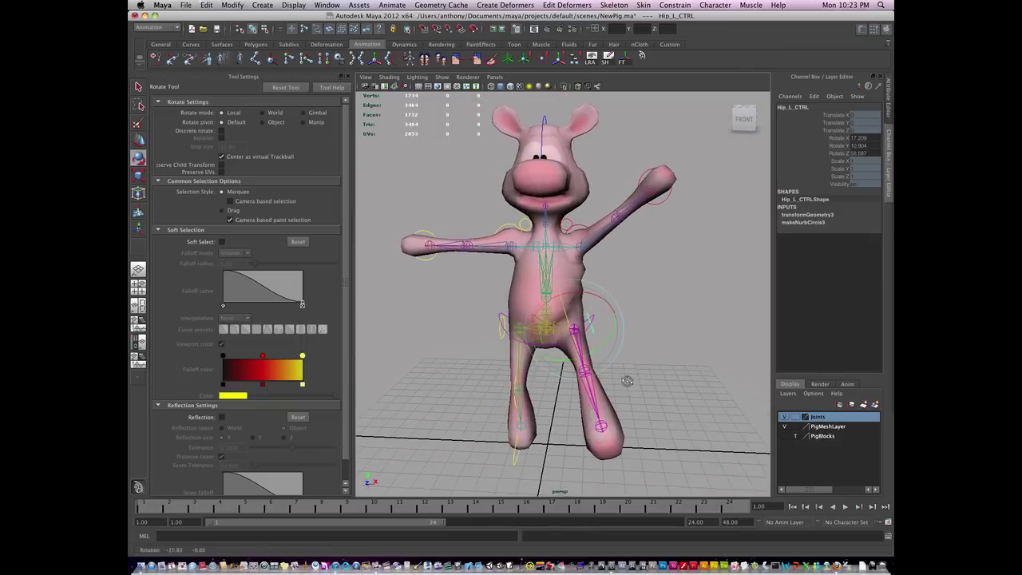
- Reset the X, Y and Z rotations of Hip_L_CTRL and Shoulder_L_CTRL to 0
{"action": "left_click", "coordinate": [629, 381]}
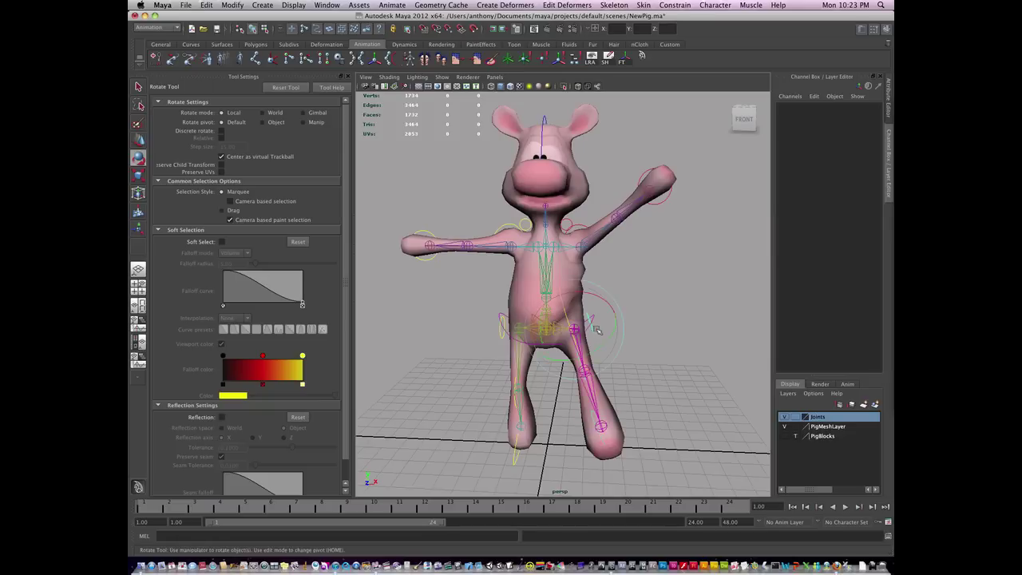
{"action": "left_click", "coordinate": [594, 327]}
{"action": "left_click", "coordinate": [585, 227]}
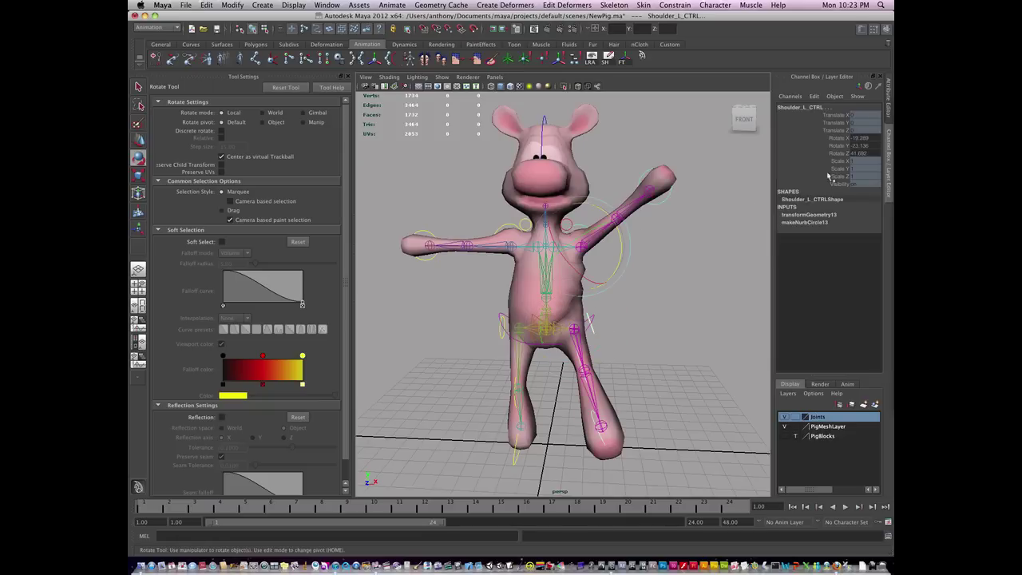
{"action": "type", "text": "0"}
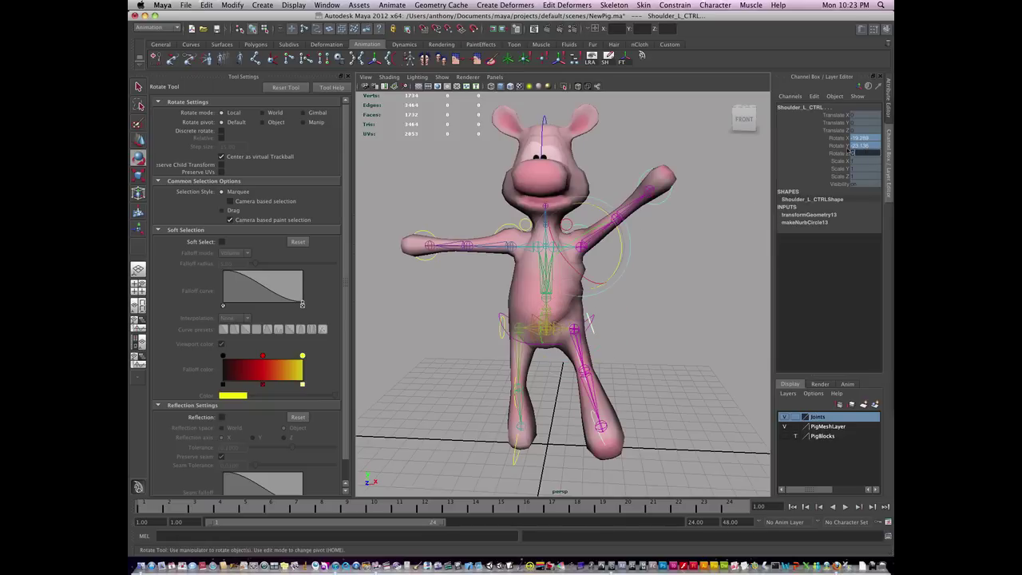
{"action": "key", "text": "Return"}
{"action": "left_click", "coordinate": [612, 366]}
- Open the Prune Small Weights options for the pig mesh and the smooth skin weights in the Component Editor
{"action": "left_click_drag", "start_coordinate": [611, 368], "coordinate": [637, 378], "text": "alt"}
{"action": "middle_click_drag", "start_coordinate": [509, 338], "coordinate": [504, 342], "text": "alt"}
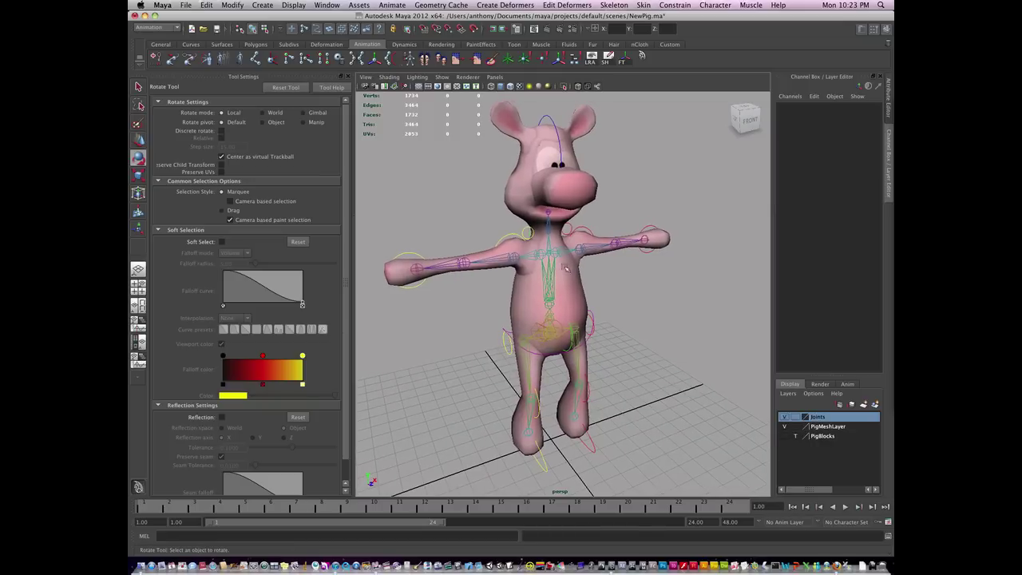
{"action": "left_click", "coordinate": [591, 184]}
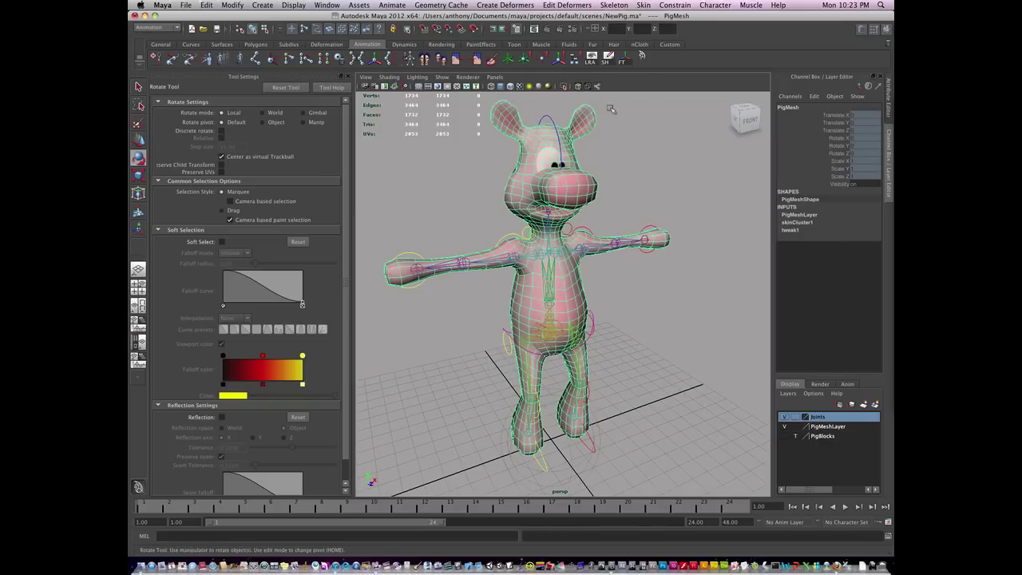
{"action": "left_click", "coordinate": [643, 6]}
{"action": "mouse_move", "coordinate": [645, 21]}
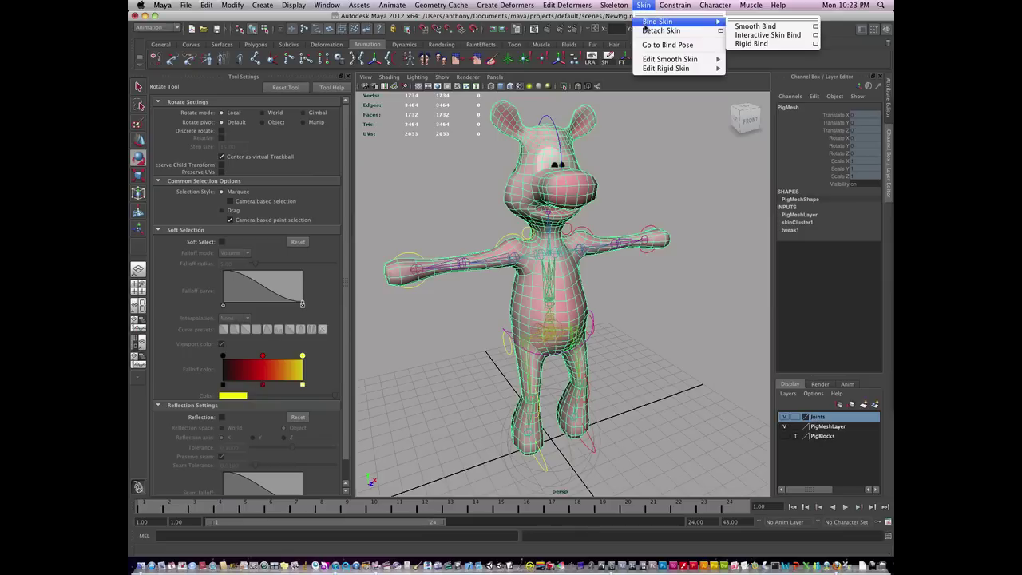
{"action": "mouse_move", "coordinate": [675, 61]}
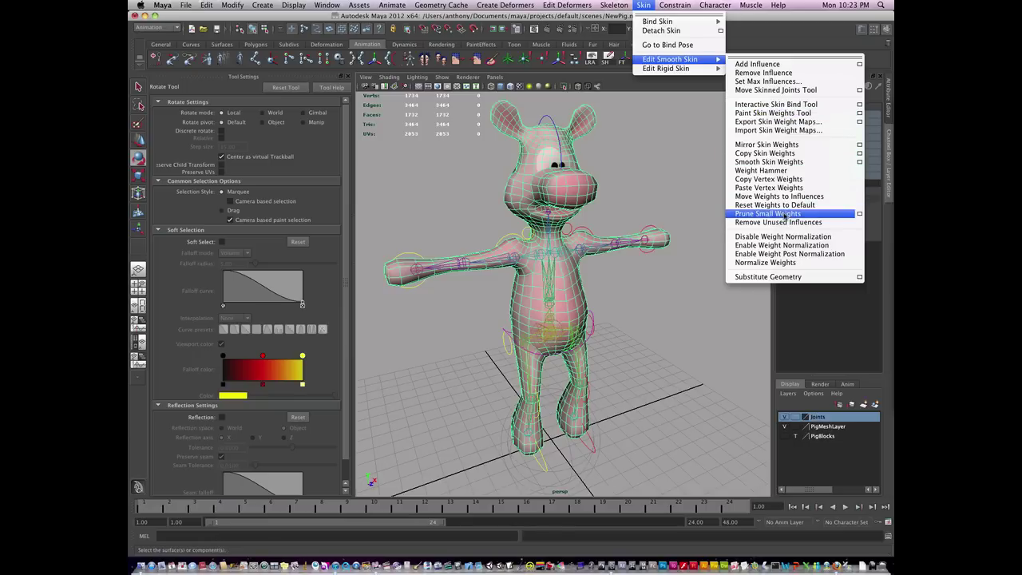
{"action": "left_click", "coordinate": [860, 214]}
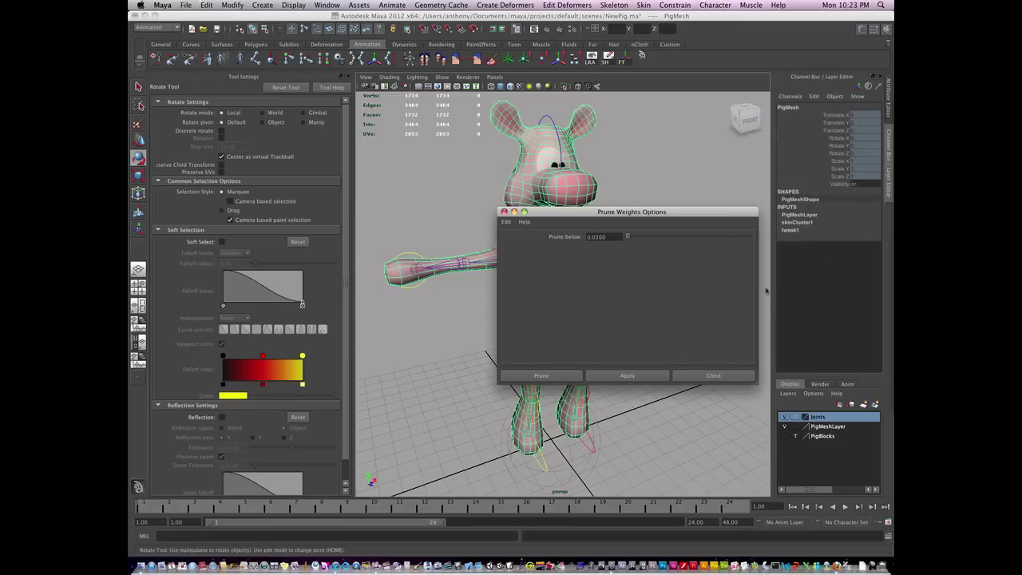
{"action": "left_click_drag", "start_coordinate": [637, 214], "coordinate": [290, 350]}
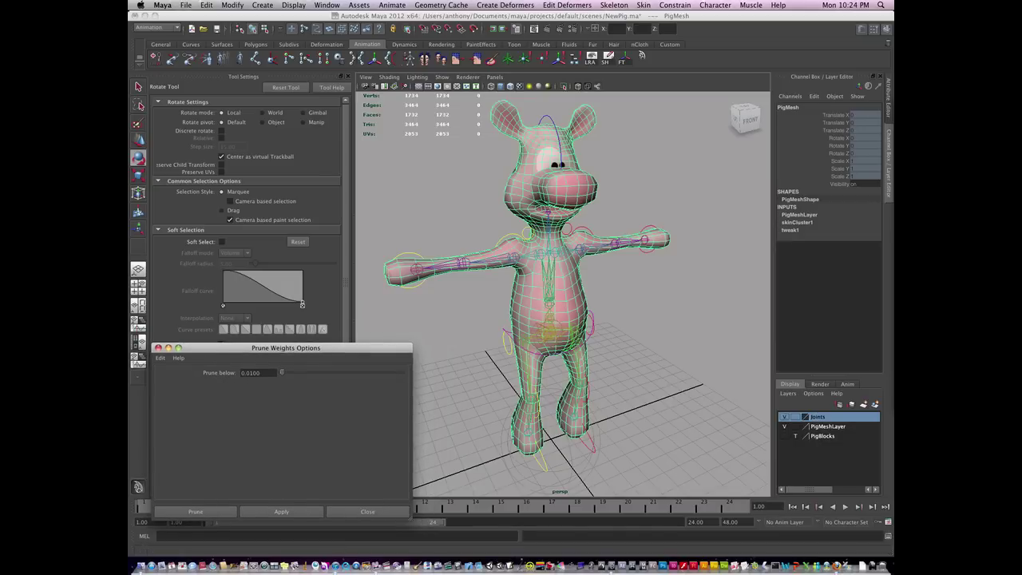
{"action": "left_click_drag", "start_coordinate": [894, 132], "coordinate": [364, 68]}
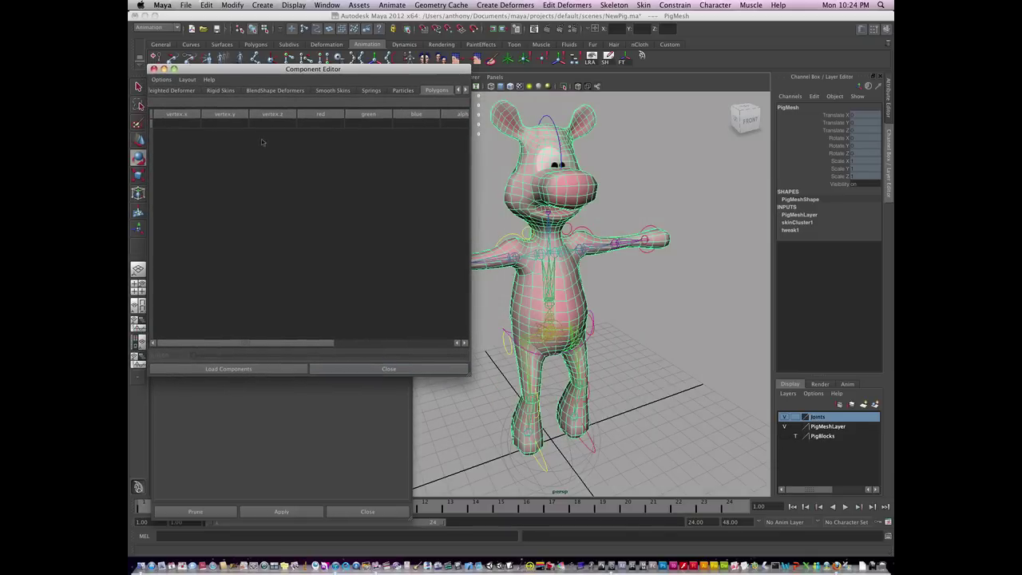
{"action": "left_click", "coordinate": [329, 91]}
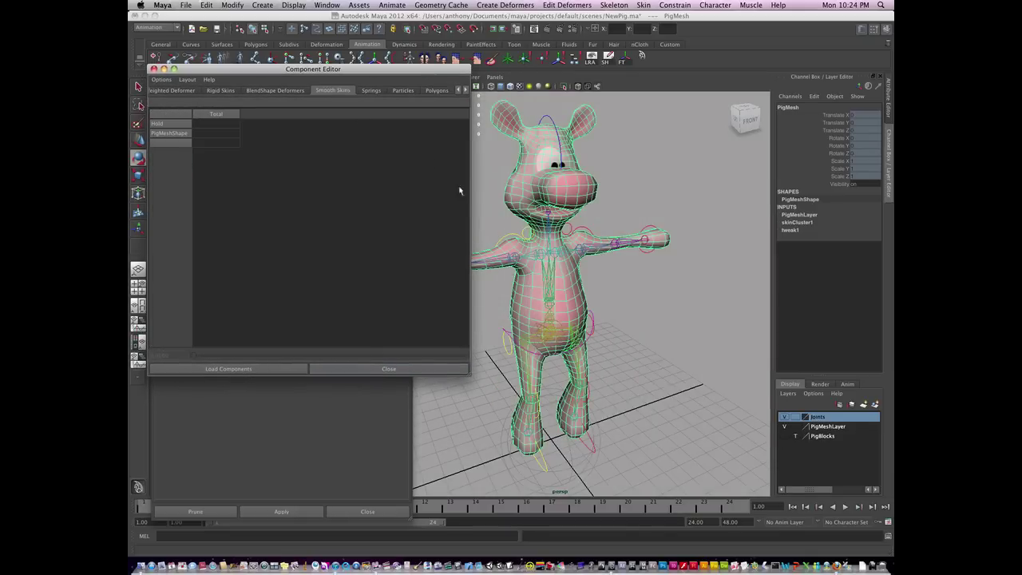
- Pose the left leg outward by rotating Hip_L_CTRL to about 31 degrees in Y
{"action": "left_click_drag", "start_coordinate": [645, 326], "coordinate": [601, 339], "text": "alt"}
{"action": "left_click_drag", "start_coordinate": [590, 392], "coordinate": [604, 371], "text": "alt"}
{"action": "left_click", "coordinate": [593, 332]}
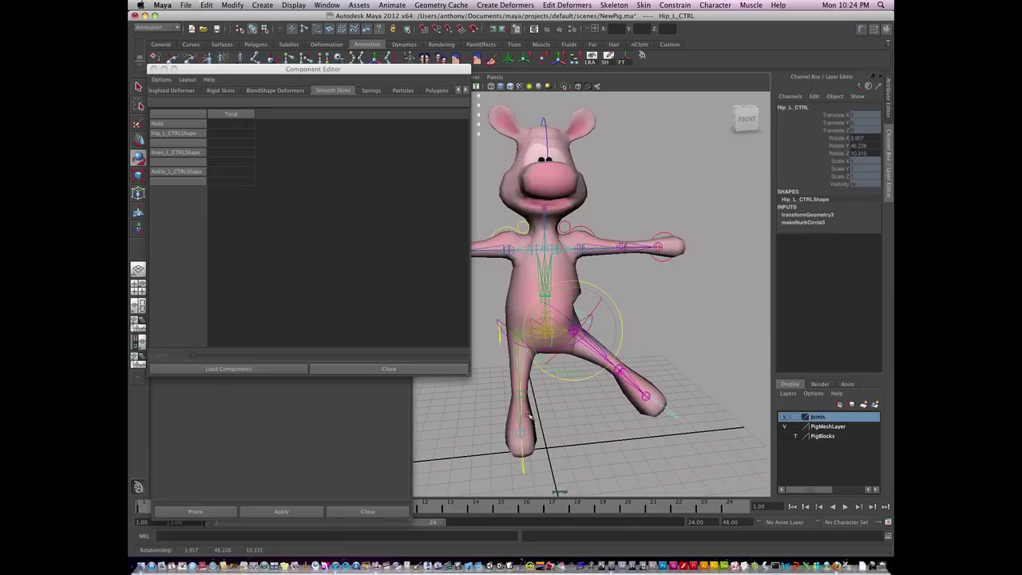
{"action": "left_click_drag", "start_coordinate": [530, 414], "coordinate": [511, 407], "text": "alt"}
{"action": "left_click_drag", "start_coordinate": [602, 373], "coordinate": [585, 359]}
{"action": "left_click_drag", "start_coordinate": [531, 437], "coordinate": [523, 433], "text": "alt"}
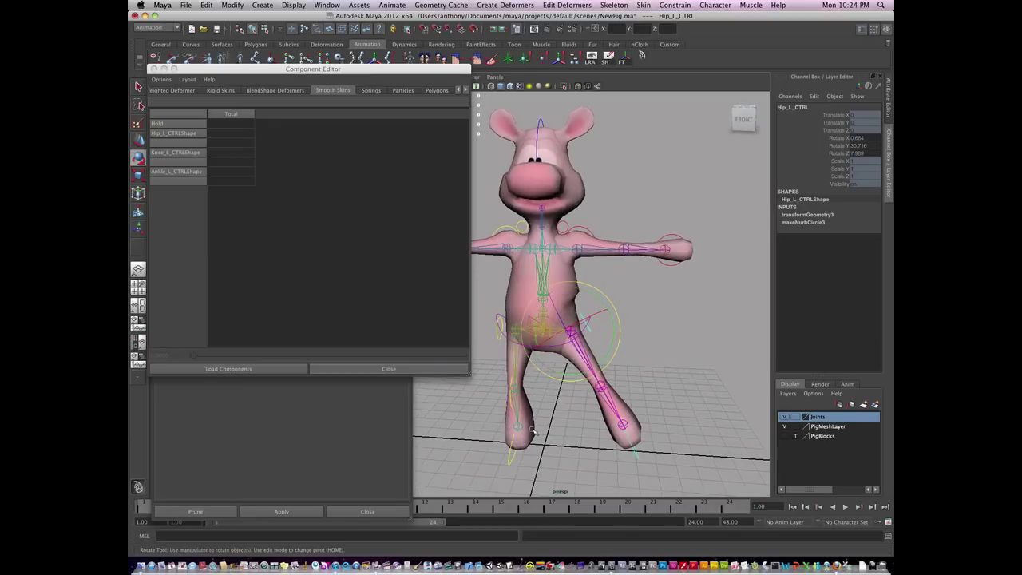
- Select the ring of mesh vertices around the right ankle and examine their joint weights in the Component Editor
{"action": "left_click", "coordinate": [529, 423]}
{"action": "middle_click_drag", "start_coordinate": [536, 432], "coordinate": [551, 411], "text": "alt"}
{"action": "right_click_drag", "start_coordinate": [551, 411], "coordinate": [519, 401], "text": "alt"}
{"action": "key", "text": "e"}
{"action": "left_click_drag", "start_coordinate": [551, 412], "coordinate": [562, 419], "text": "alt"}
{"action": "right_click_drag", "start_coordinate": [564, 422], "coordinate": [616, 425], "text": "alt"}
{"action": "middle_click_drag", "start_coordinate": [582, 418], "coordinate": [582, 397], "text": "alt"}
{"action": "left_click_drag", "start_coordinate": [581, 397], "coordinate": [544, 423], "text": "alt"}
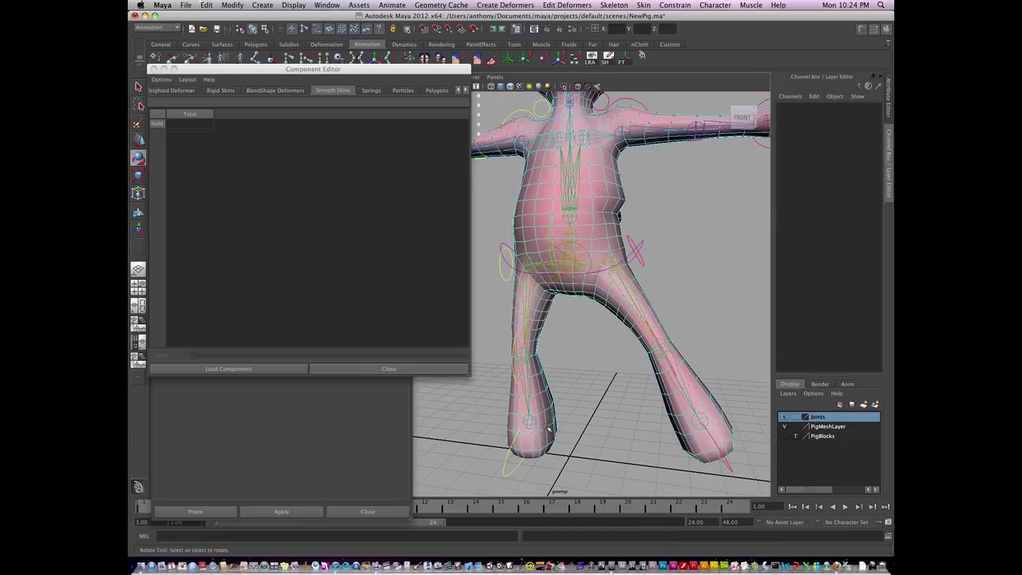
{"action": "key", "text": "q"}
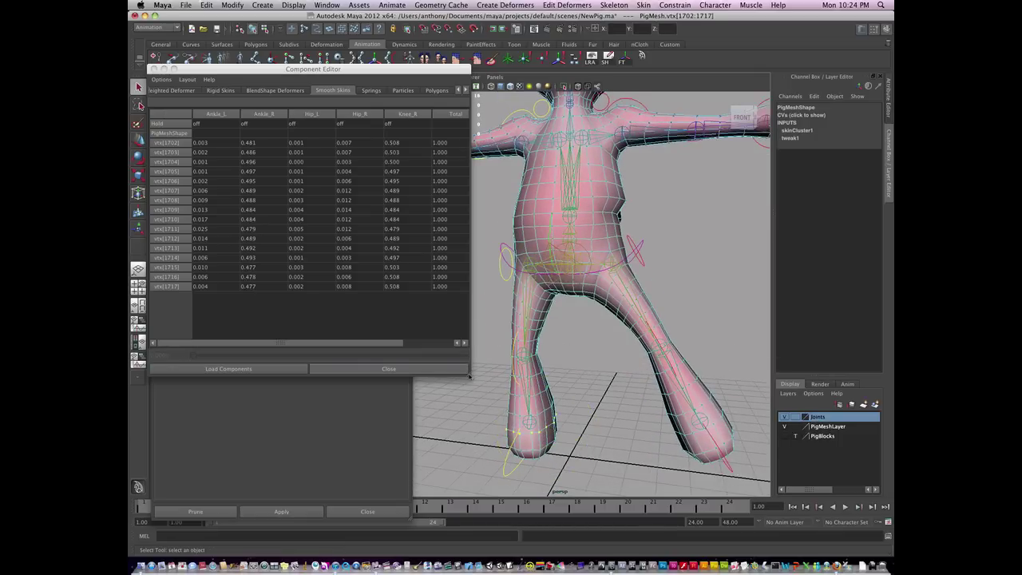
{"action": "left_click_drag", "start_coordinate": [469, 376], "coordinate": [474, 384]}
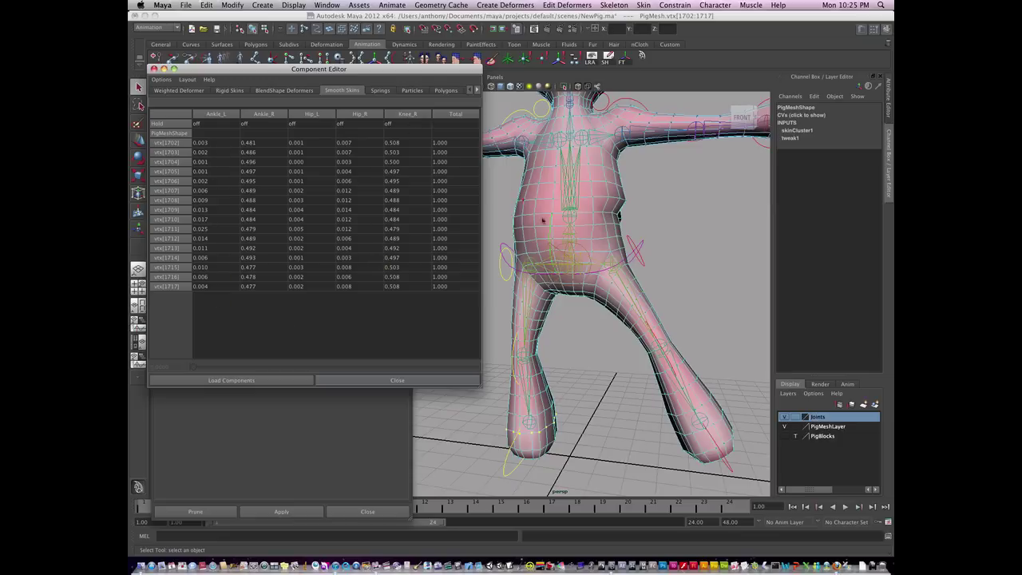
{"action": "right_click_drag", "start_coordinate": [637, 331], "coordinate": [677, 318]}
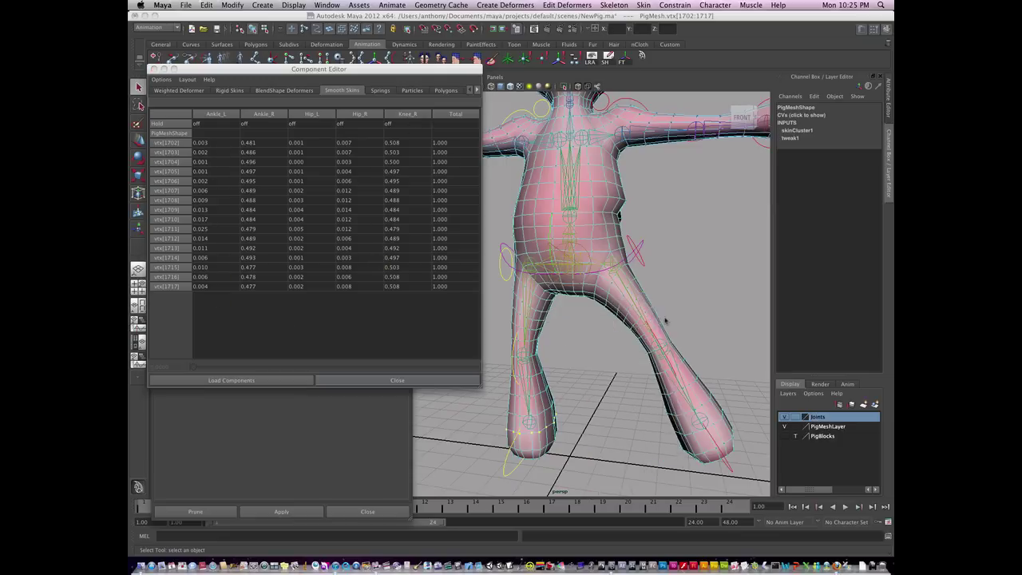
- Prune the pig mesh's small skin weights below 0.02, keeping the options window open
{"action": "left_click", "coordinate": [639, 334]}
{"action": "left_click", "coordinate": [356, 459]}
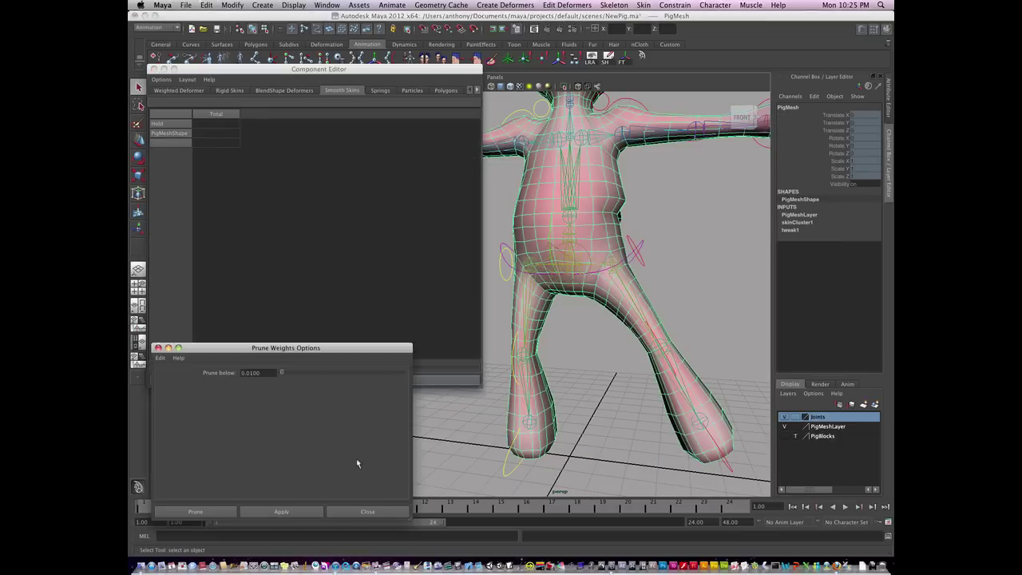
{"action": "left_click", "coordinate": [264, 373]}
{"action": "type", "text": "2"}
{"action": "left_click", "coordinate": [282, 511]}
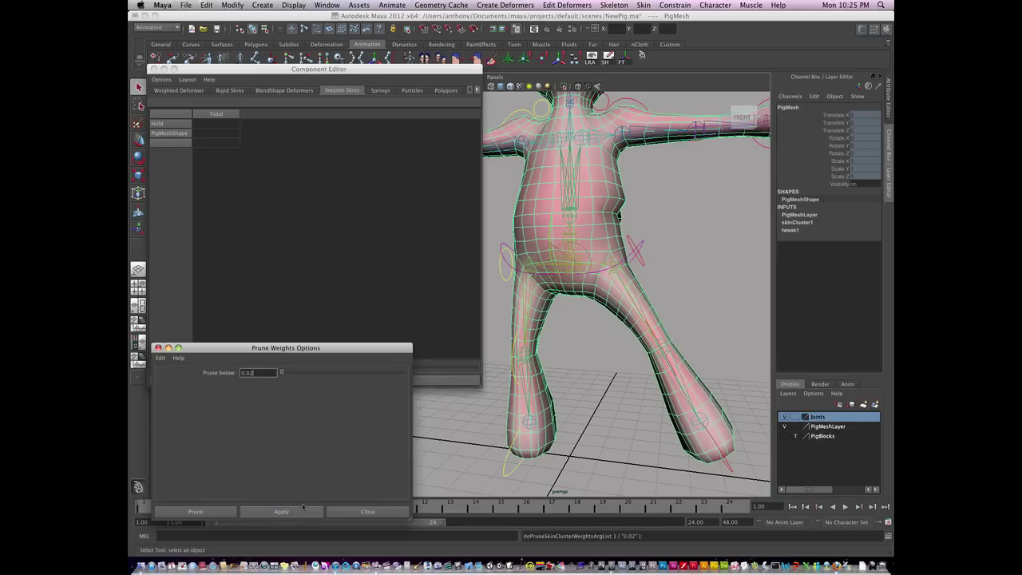
- Swing the left leg inward by rotating Hip_L_CTRL to about 14 degrees in Y
{"action": "left_click", "coordinate": [642, 264]}
{"action": "key", "text": "e"}
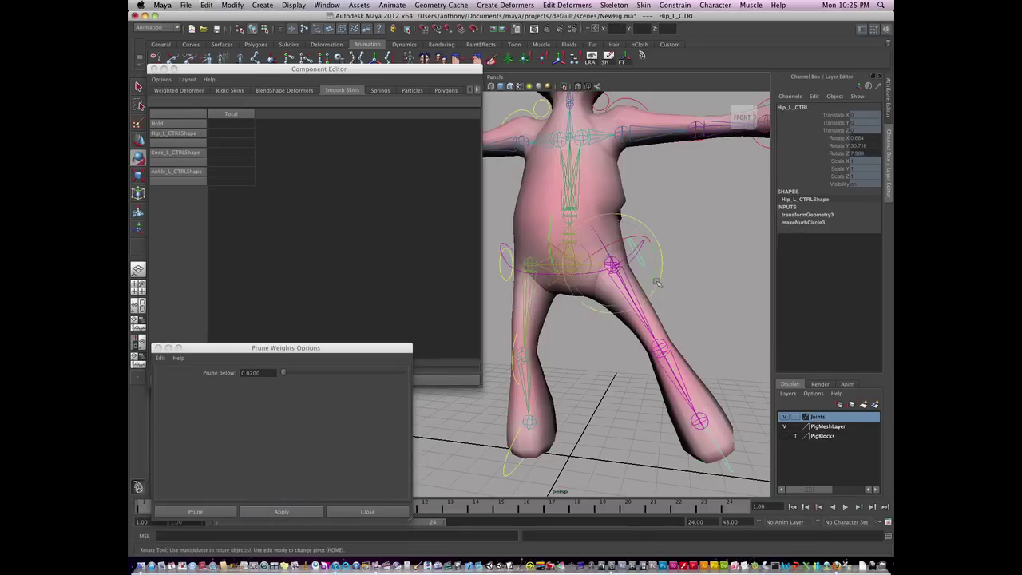
{"action": "left_click_drag", "start_coordinate": [644, 276], "coordinate": [628, 299]}
- Select the ring of mesh vertices around the right ankle and check their pruned joint weights in the Component Editor
{"action": "left_click", "coordinate": [549, 396]}
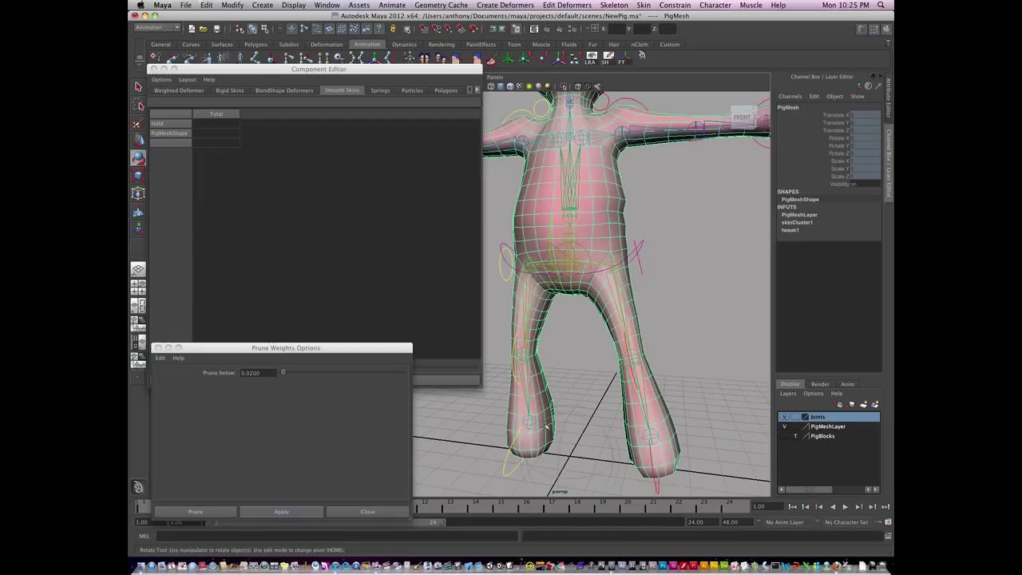
{"action": "right_click_drag", "start_coordinate": [545, 399], "coordinate": [511, 400]}
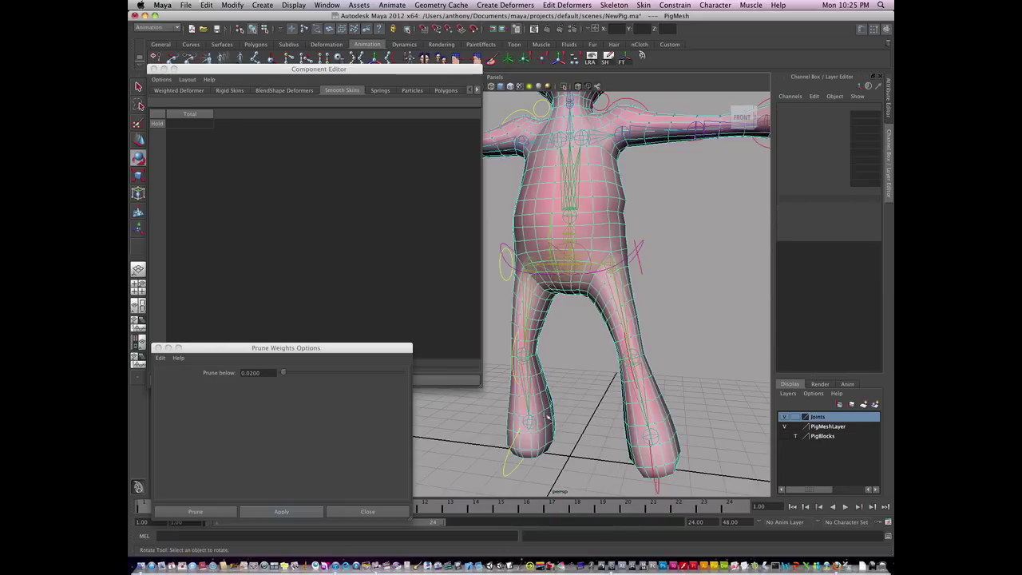
{"action": "left_click", "coordinate": [547, 429]}
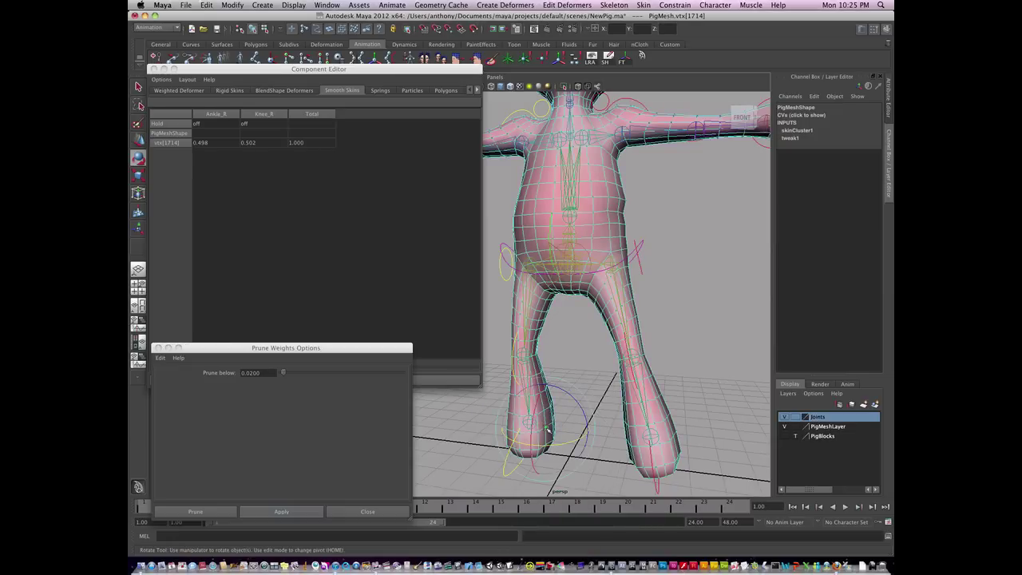
{"action": "key", "text": "q"}
{"action": "left_click", "coordinate": [540, 435], "text": "shift"}
{"action": "double_click", "coordinate": [540, 435], "text": "shift"}
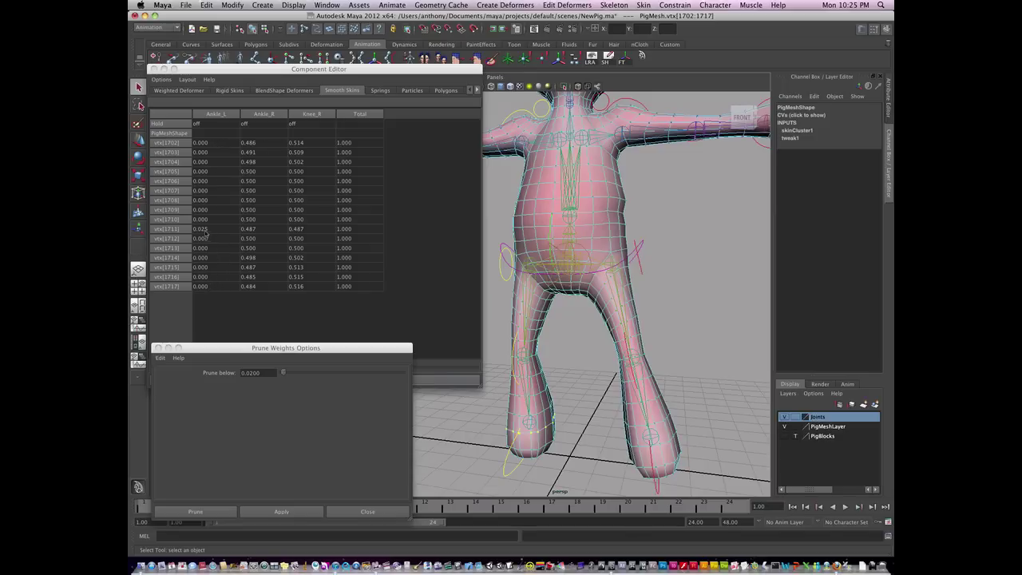
- Return the pig mesh to object mode and prune its skin weights below 0.06, closing the options window
{"action": "right_click_drag", "start_coordinate": [653, 380], "coordinate": [678, 372]}
{"action": "left_click", "coordinate": [262, 373]}
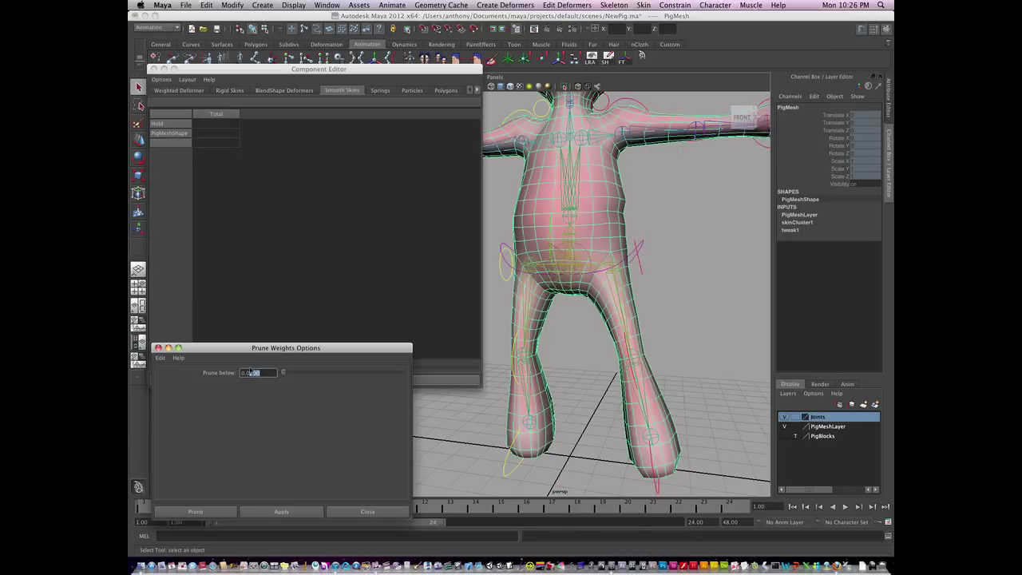
{"action": "type", "text": "5"}
{"action": "left_click", "coordinate": [222, 512]}
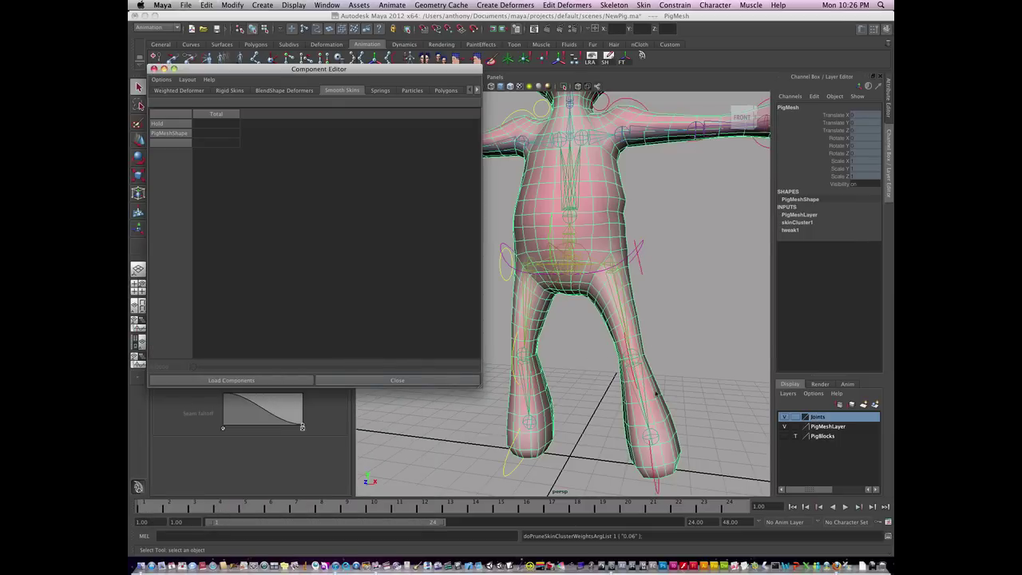
- Pose the left leg outward by rotating Hip_L_CTRL to about 40 degrees in Y
{"action": "left_click", "coordinate": [645, 275]}
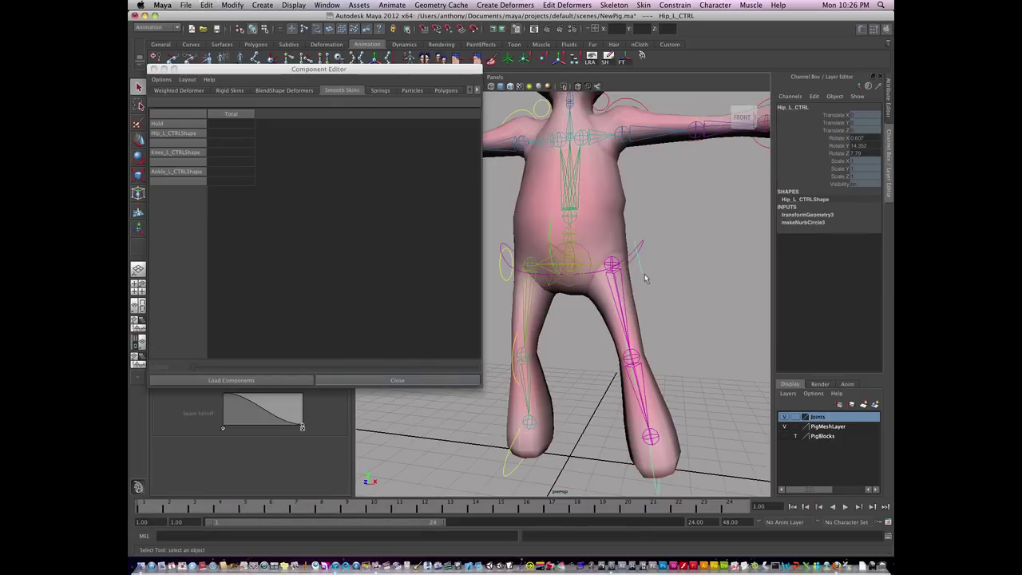
{"action": "key", "text": "e"}
{"action": "left_click_drag", "start_coordinate": [649, 284], "coordinate": [654, 267]}
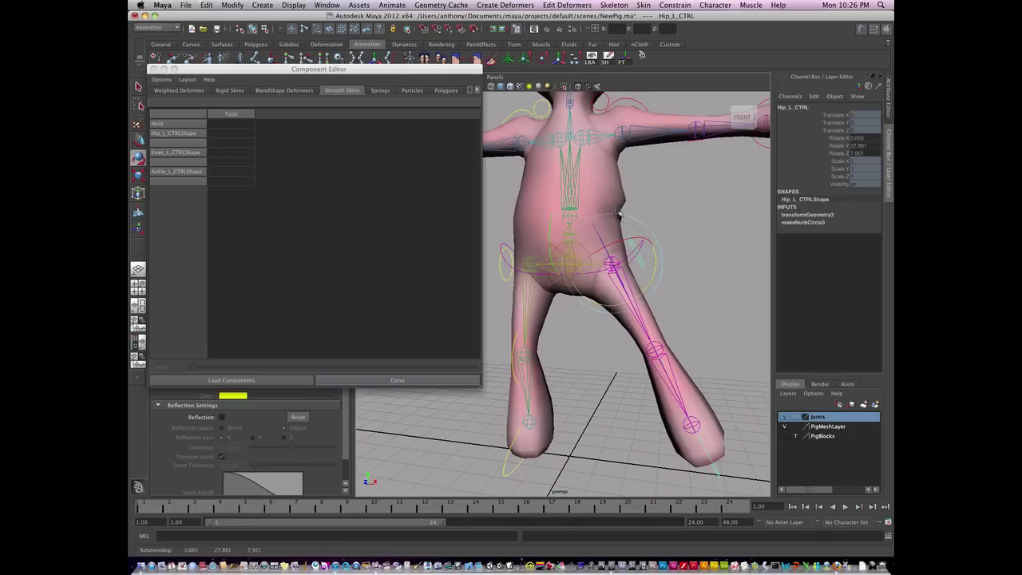
{"action": "left_click_drag", "start_coordinate": [653, 277], "coordinate": [513, 419]}
{"action": "left_click_drag", "start_coordinate": [642, 280], "coordinate": [564, 403]}
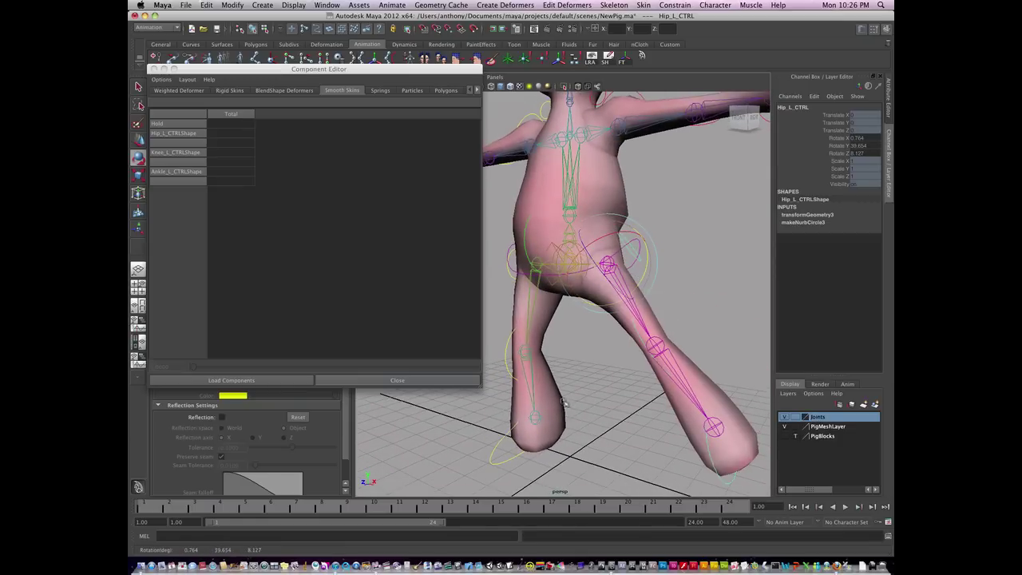
- Reselect the vertex ring around the pig's right ankle and check which joints still influence it in the Component Editor
{"action": "left_click", "coordinate": [563, 404]}
{"action": "right_click", "coordinate": [552, 400]}
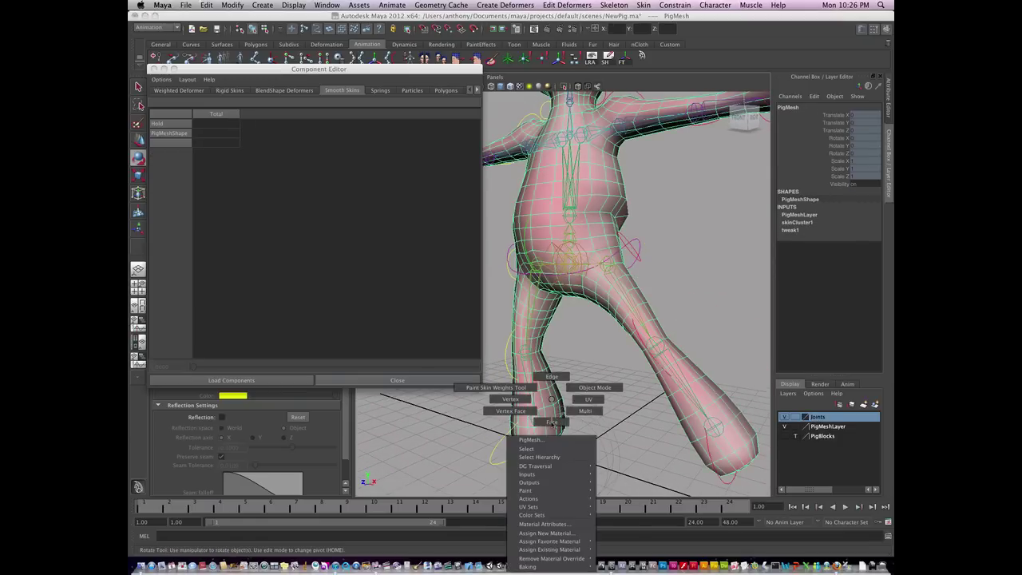
{"action": "left_click", "coordinate": [510, 398]}
{"action": "left_click", "coordinate": [546, 424]}
{"action": "key", "text": "q"}
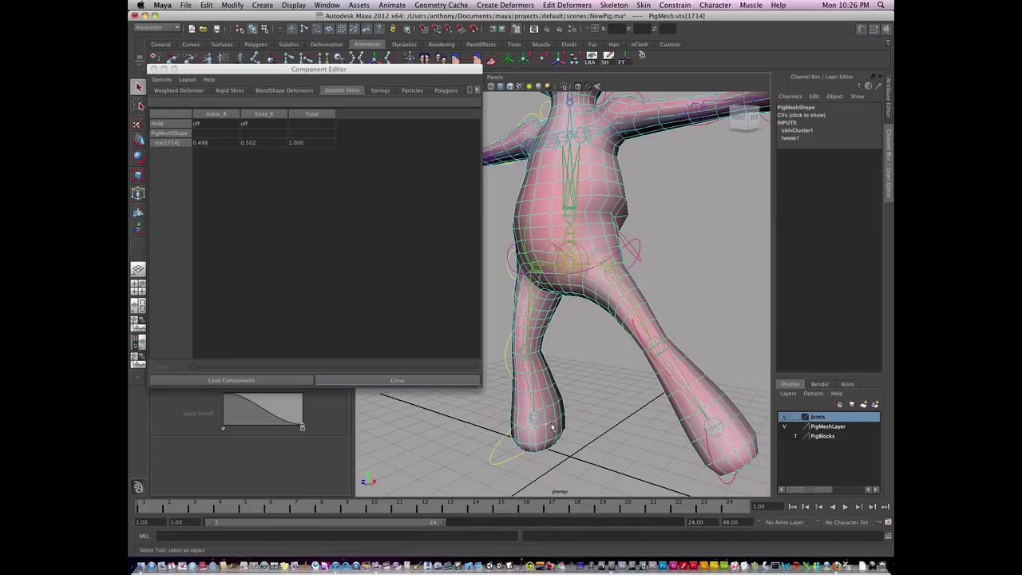
{"action": "double_click", "coordinate": [557, 425], "text": "shift"}
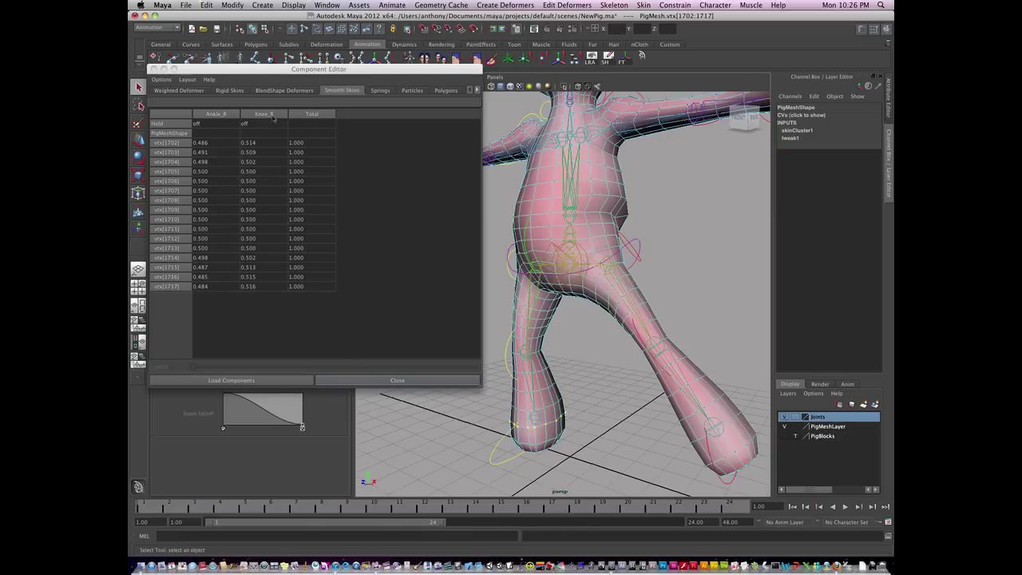
- Examine the posed pig's deformation around the legs, hips and whole body from several angles
{"action": "left_click_drag", "start_coordinate": [575, 409], "coordinate": [577, 407], "text": "alt"}
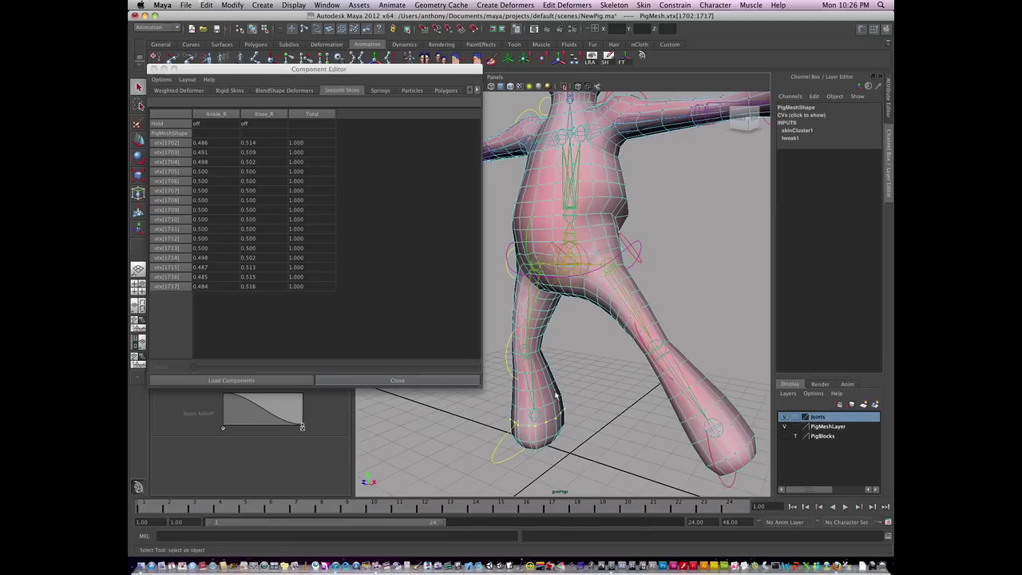
{"action": "left_click_drag", "start_coordinate": [555, 393], "coordinate": [606, 405], "text": "alt"}
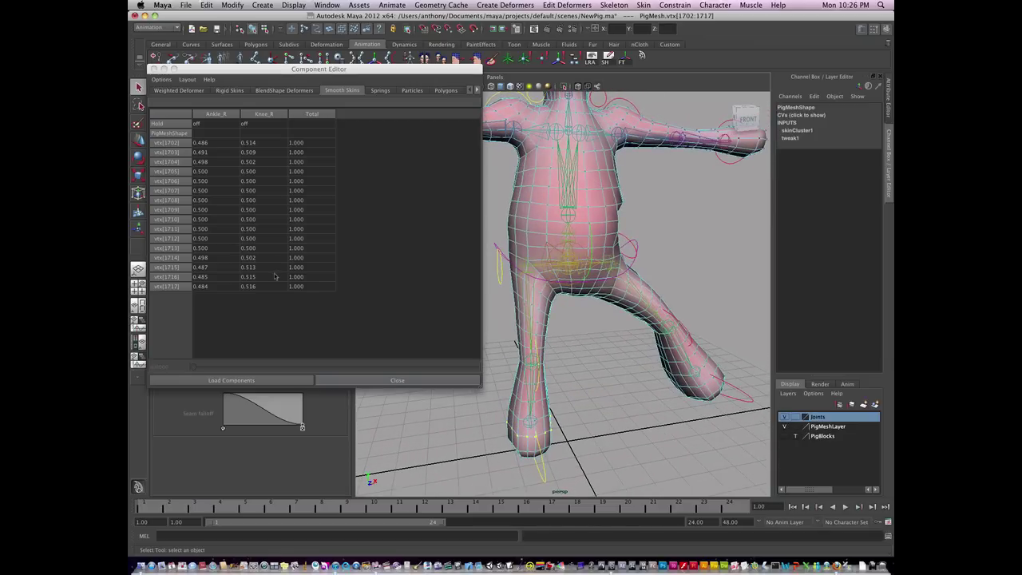
{"action": "left_click_drag", "start_coordinate": [575, 381], "coordinate": [541, 382], "text": "alt"}
{"action": "right_click_drag", "start_coordinate": [594, 370], "coordinate": [565, 391], "text": "alt"}
{"action": "middle_click_drag", "start_coordinate": [591, 312], "coordinate": [596, 360], "text": "alt"}
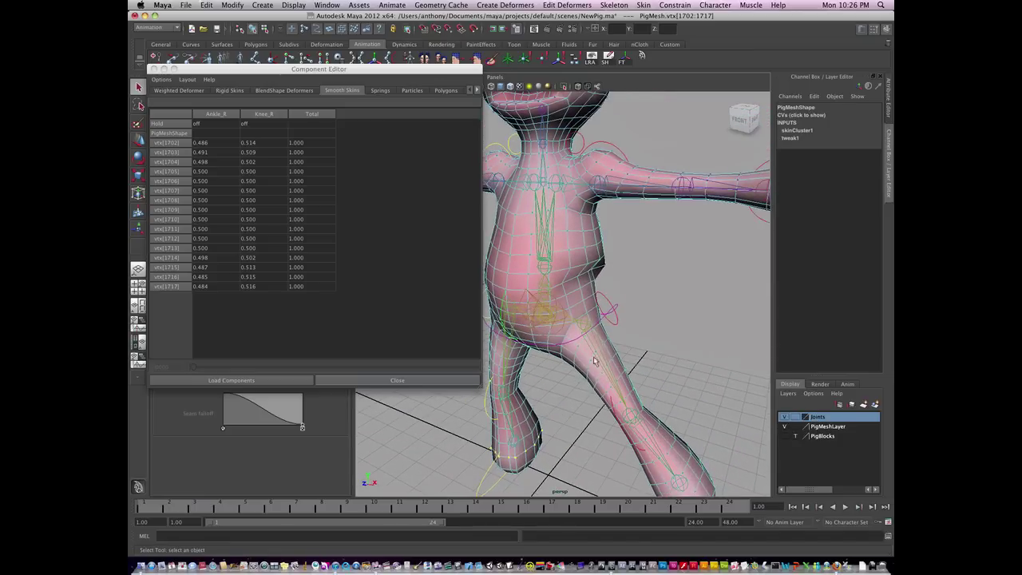
{"action": "right_click_drag", "start_coordinate": [591, 278], "coordinate": [581, 273], "text": "alt"}
{"action": "right_click_drag", "start_coordinate": [652, 317], "coordinate": [611, 309], "text": "alt"}
{"action": "left_click_drag", "start_coordinate": [615, 314], "coordinate": [631, 356], "text": "alt"}
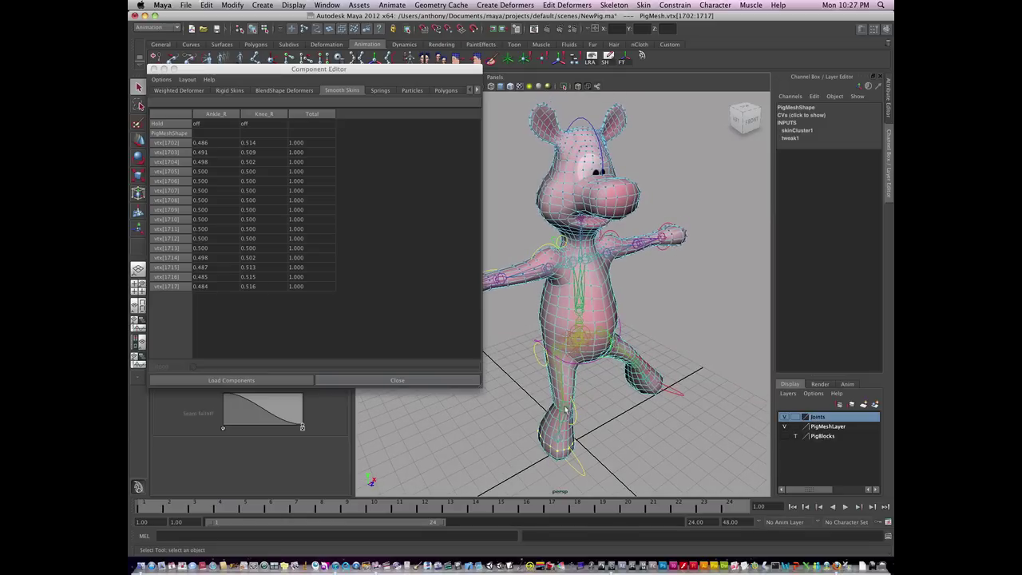